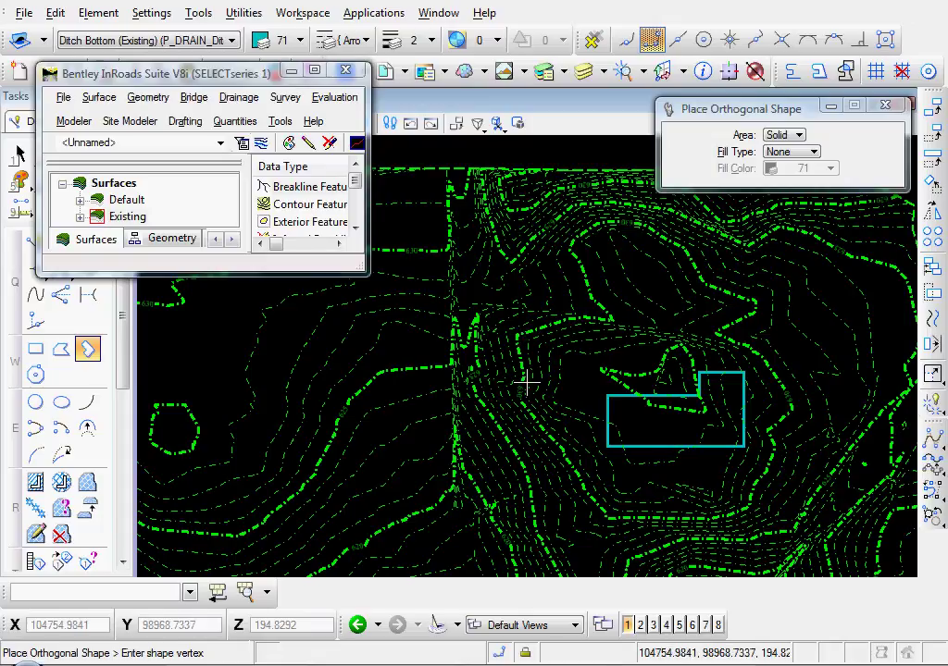
- Pan and zoom the plan view to centre the pad outline
middle_drag(645, 423, 602, 423)
scroll(600, 422, up, 2)
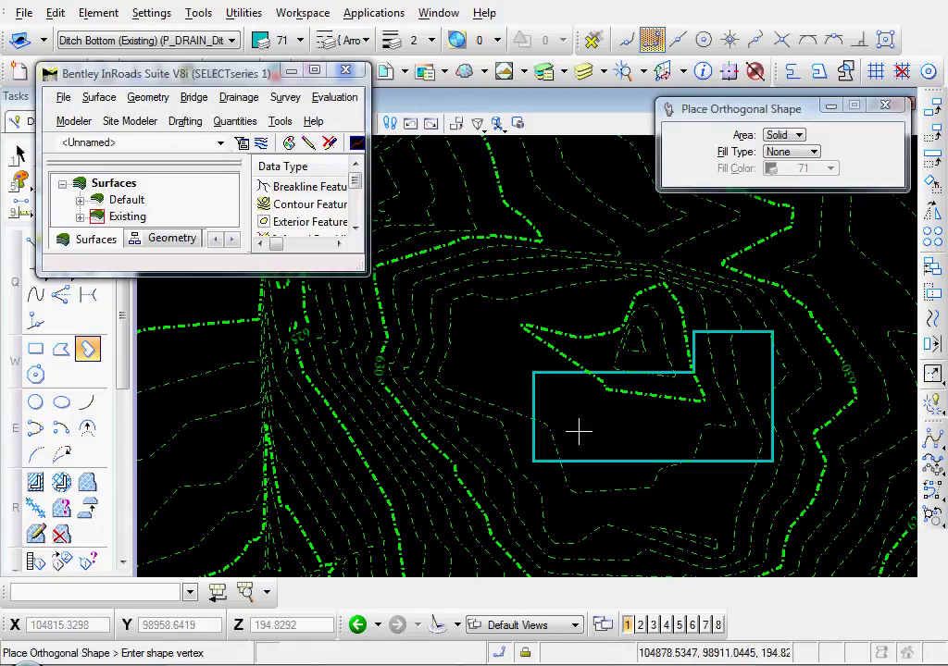
middle_drag(574, 418, 550, 419)
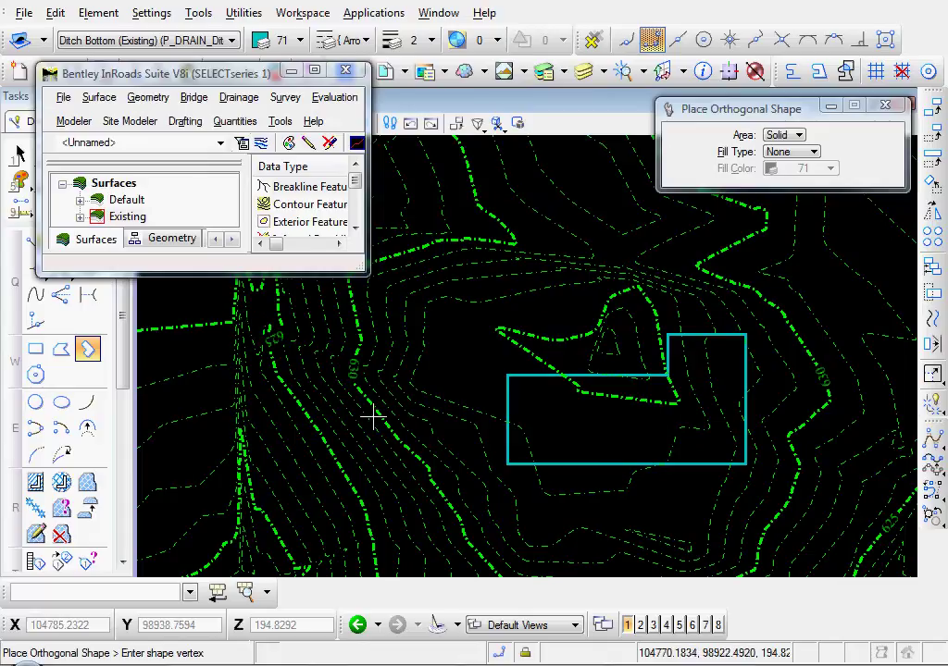
middle_drag(573, 421, 501, 416)
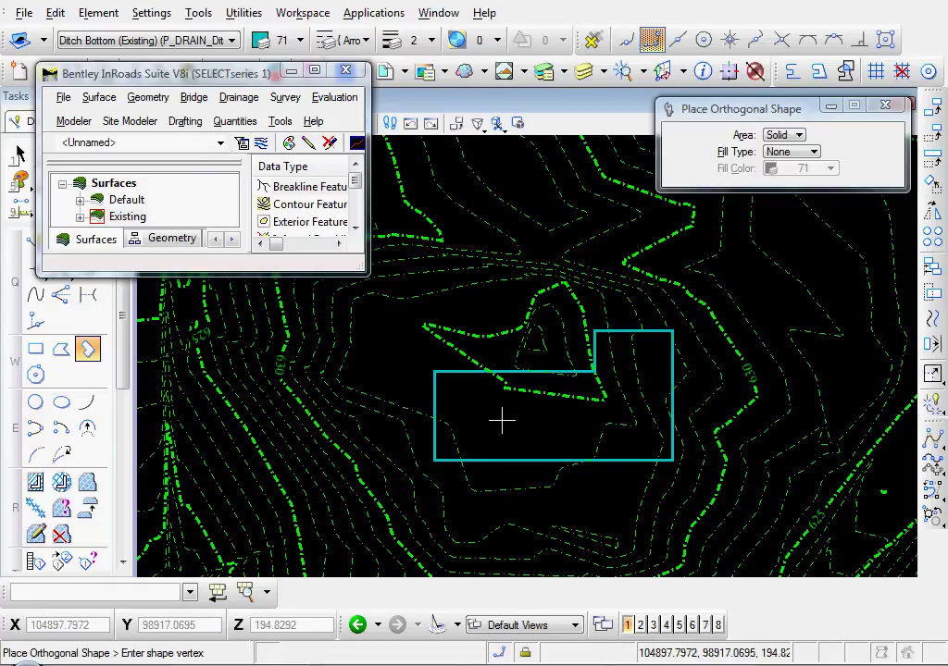
middle_drag(502, 421, 648, 412)
scroll(394, 359, up, 2)
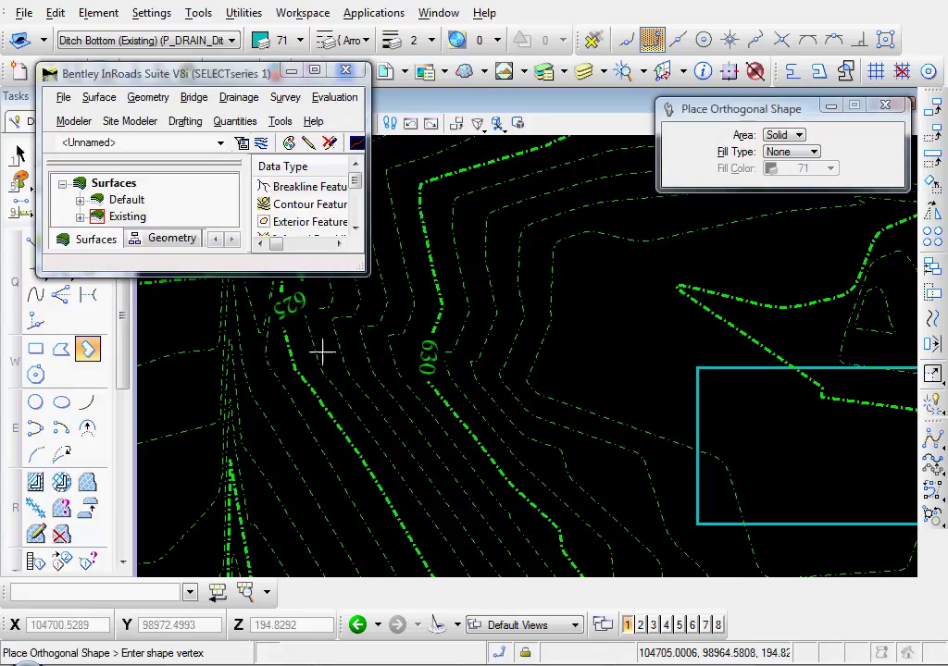
middle_drag(587, 370, 332, 379)
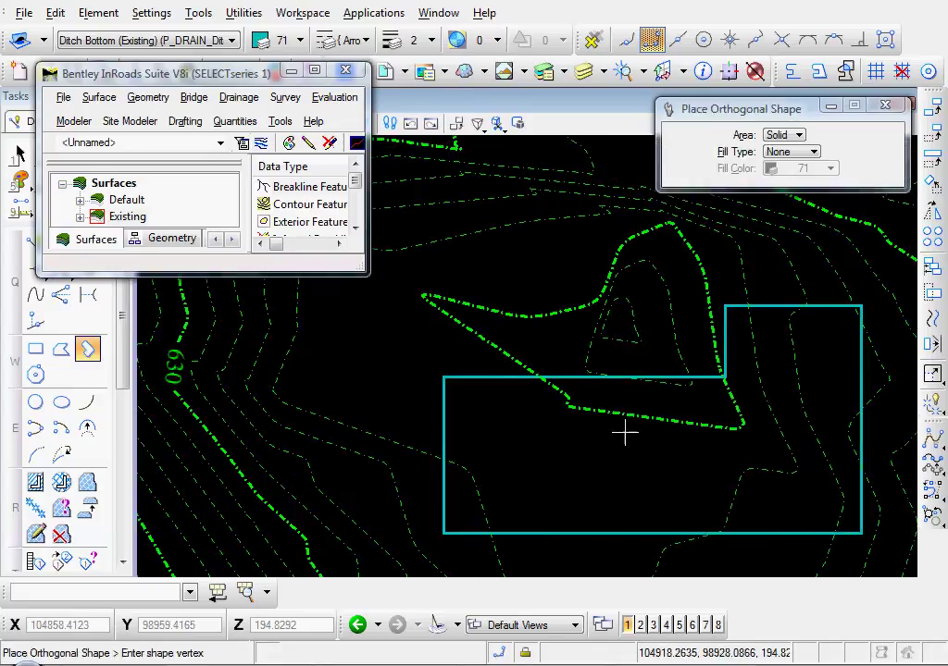
scroll(631, 462, down, 2)
mouse_move(632, 462)
middle_down()
mouse_move(576, 415)
mouse_move(544, 410)
mouse_move(554, 401)
mouse_move(565, 415)
middle_up()
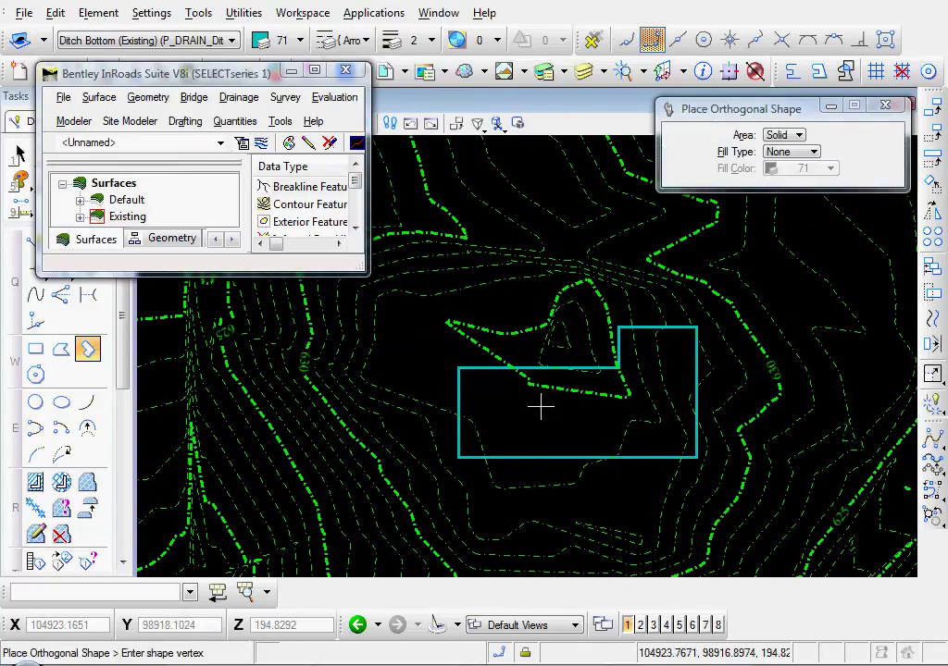
- Start Generate Longitudinal Feature on the Building Pad surface with a 1.00 interval
click(98, 98)
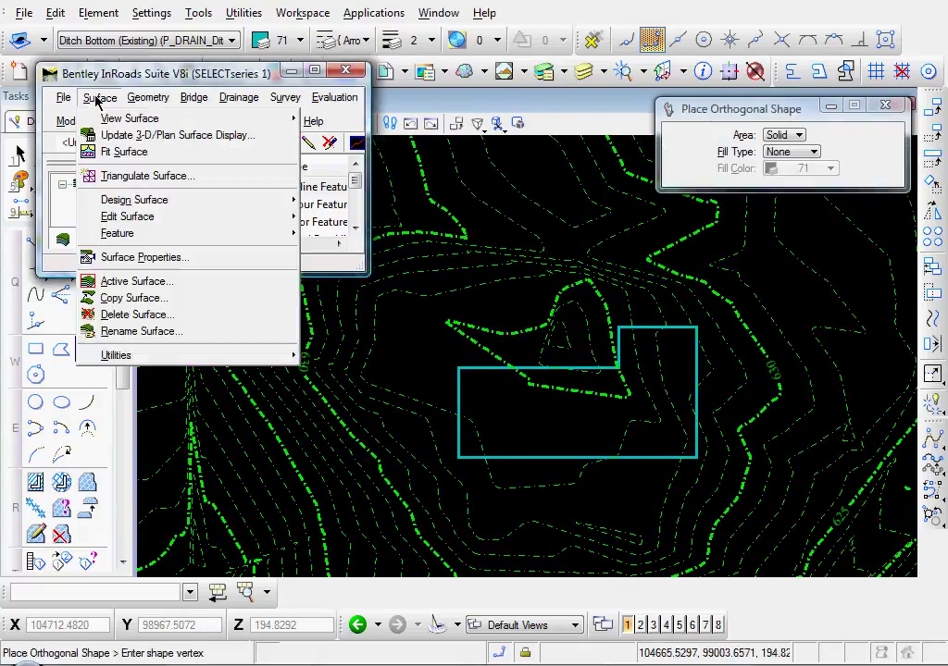
mouse_move(214, 212)
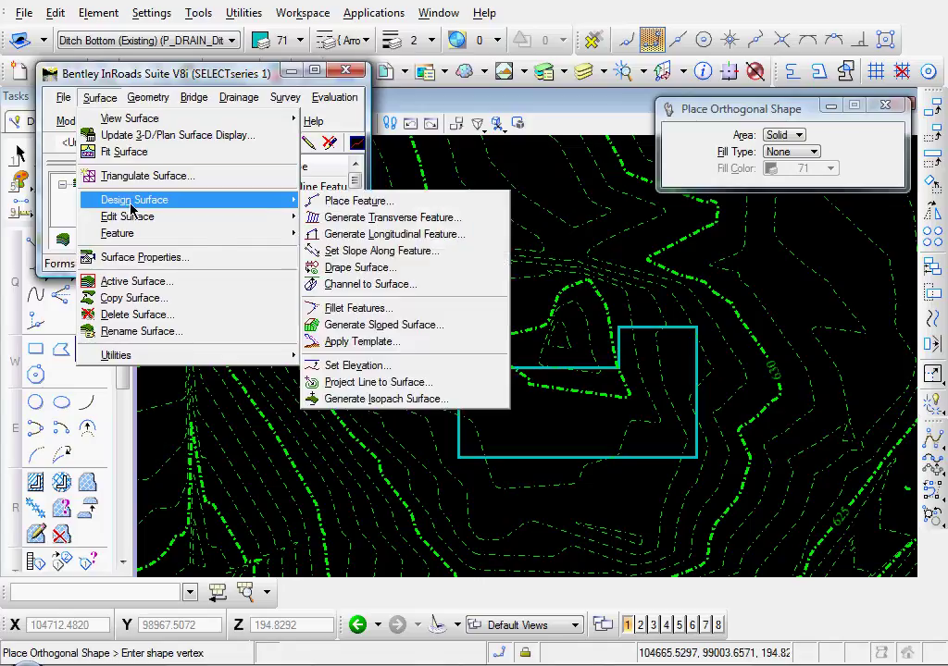
click(389, 236)
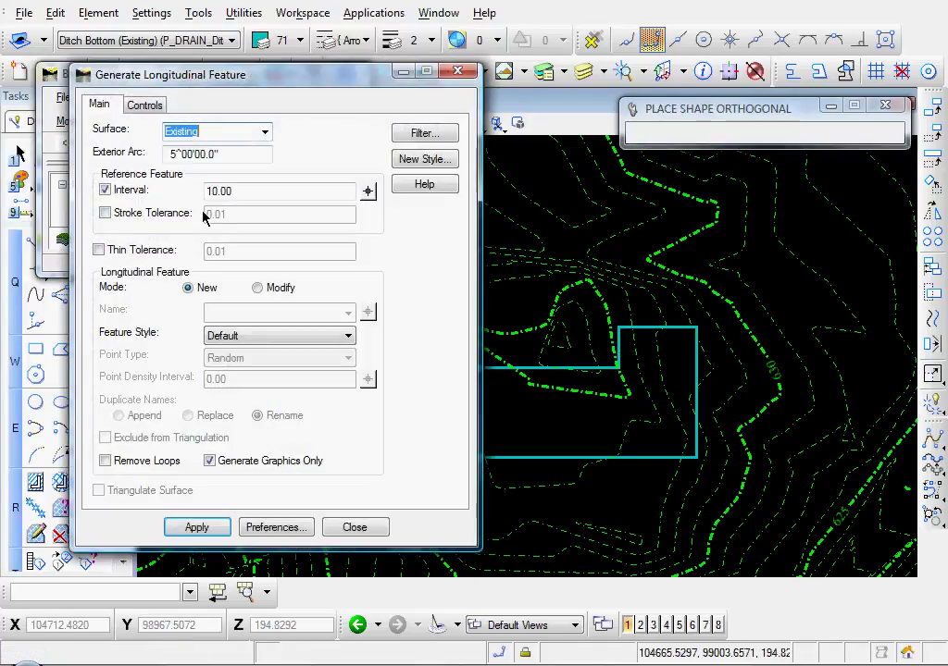
text(Build)
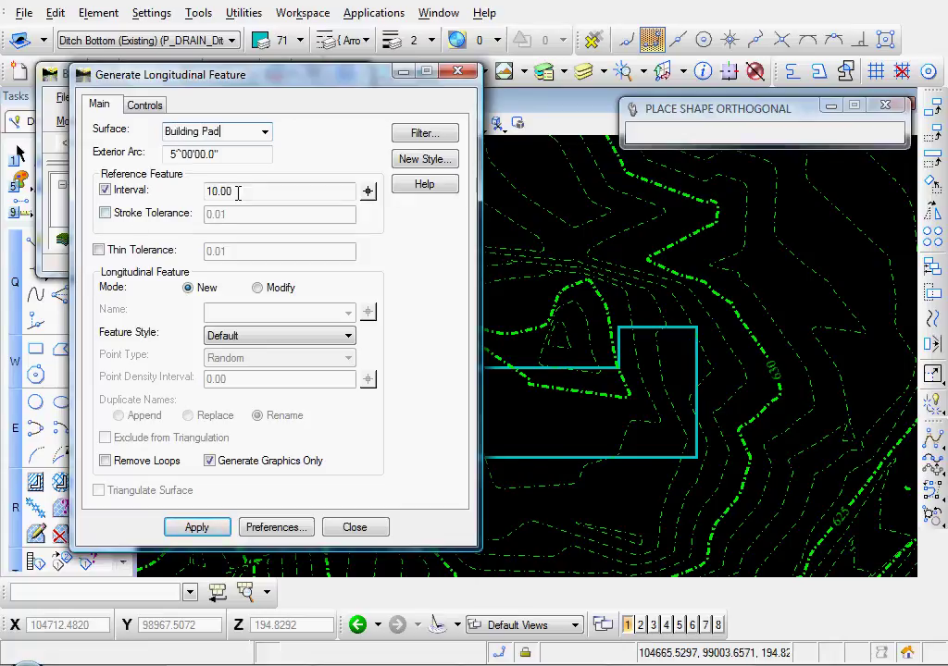
double_click(237, 191)
text(1)
key(Tab)
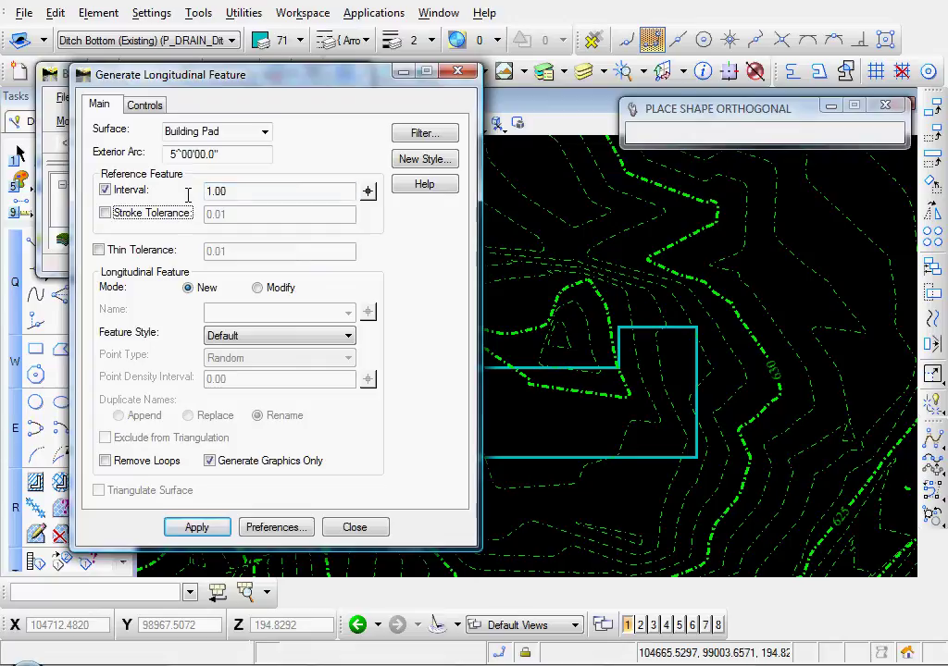
- Make it a real feature named Pad, style P_ROAD_Breakline, Breakline points, with Triangulate Surface on
click(210, 461)
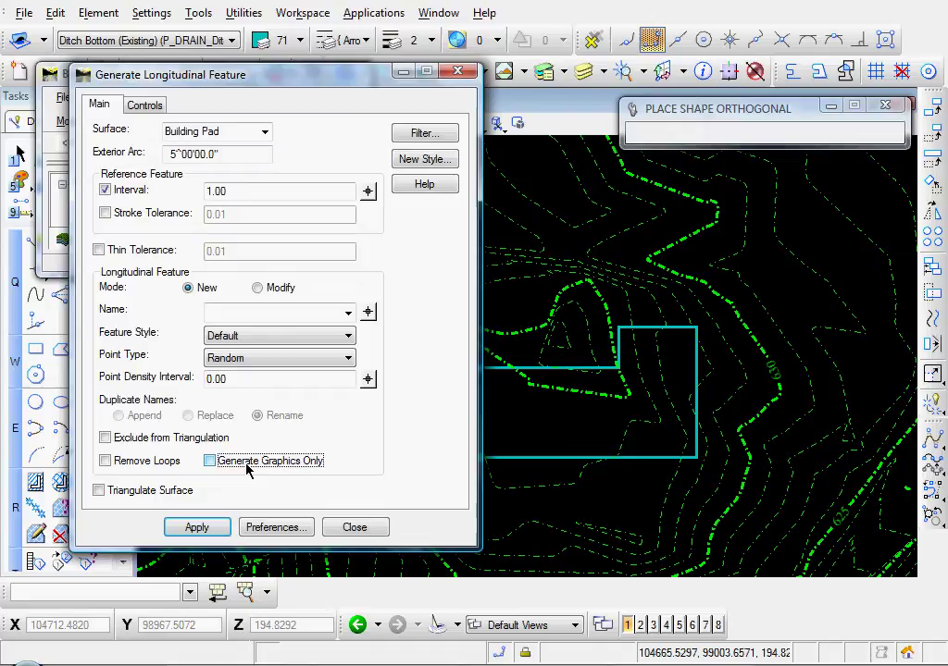
click(257, 311)
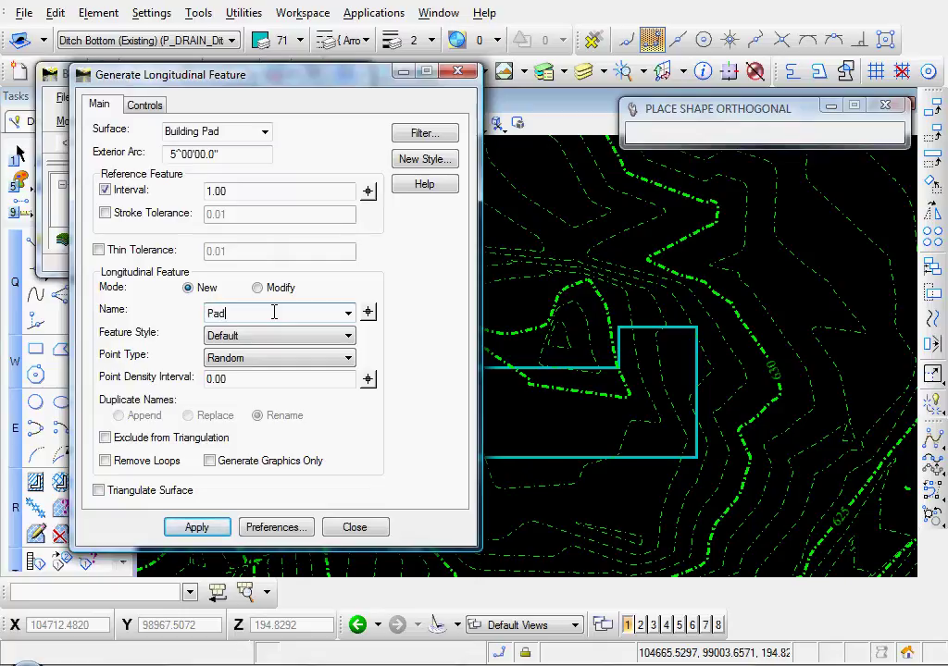
click(294, 336)
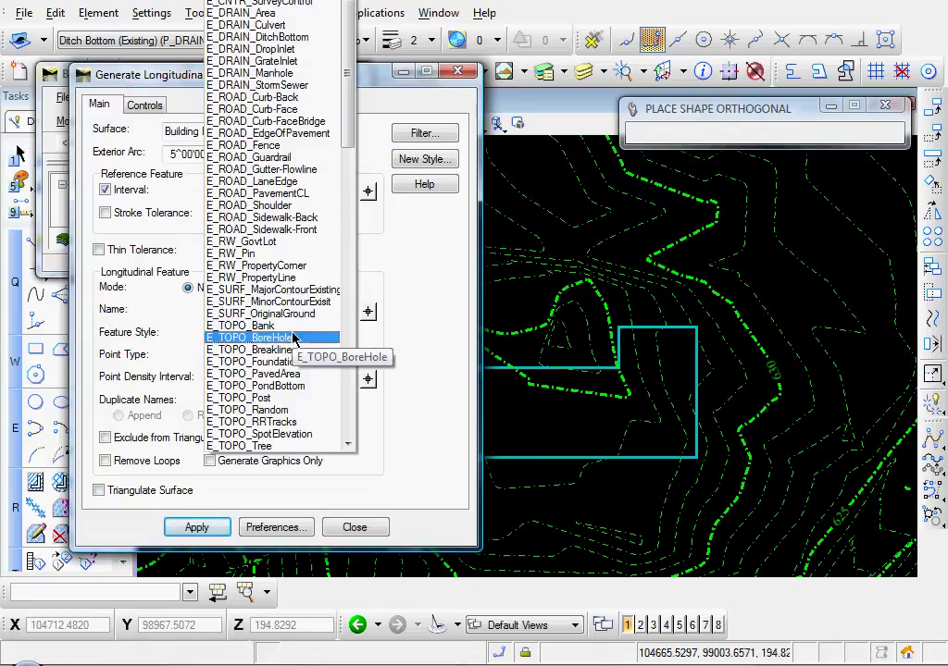
drag(350, 108, 346, 359)
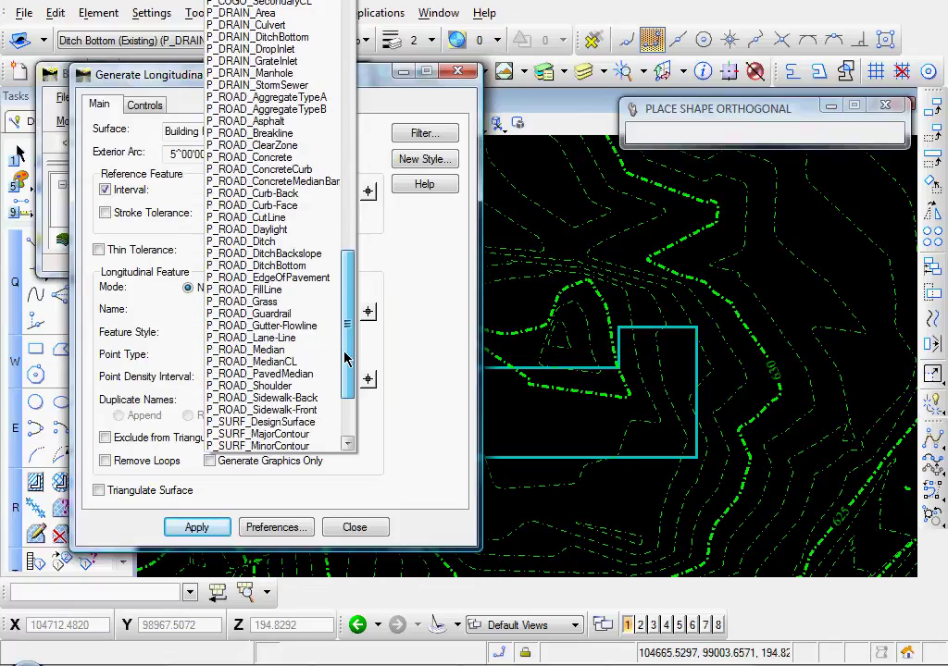
click(239, 134)
click(264, 360)
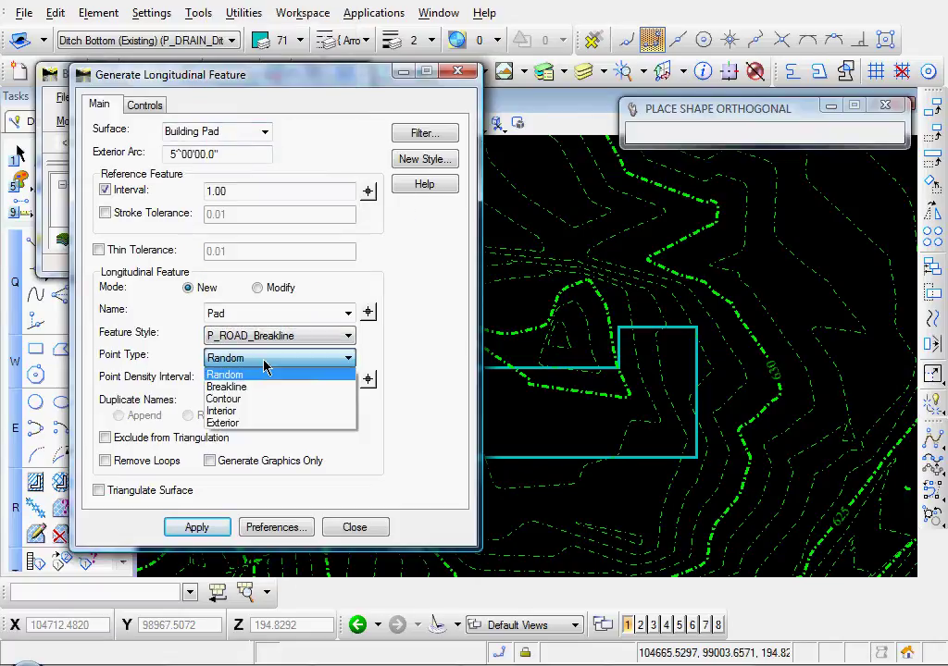
click(249, 391)
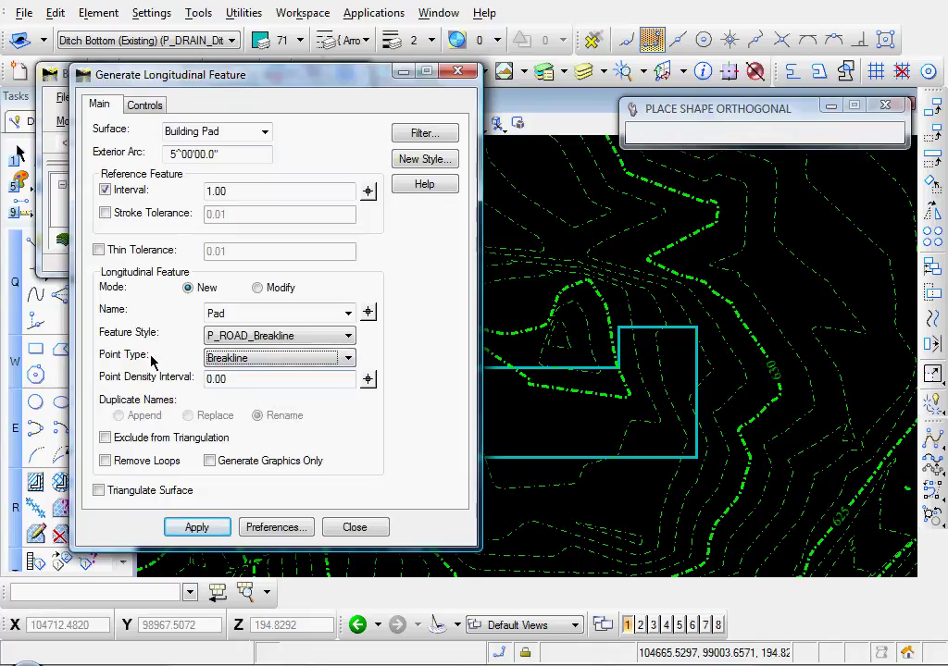
click(100, 494)
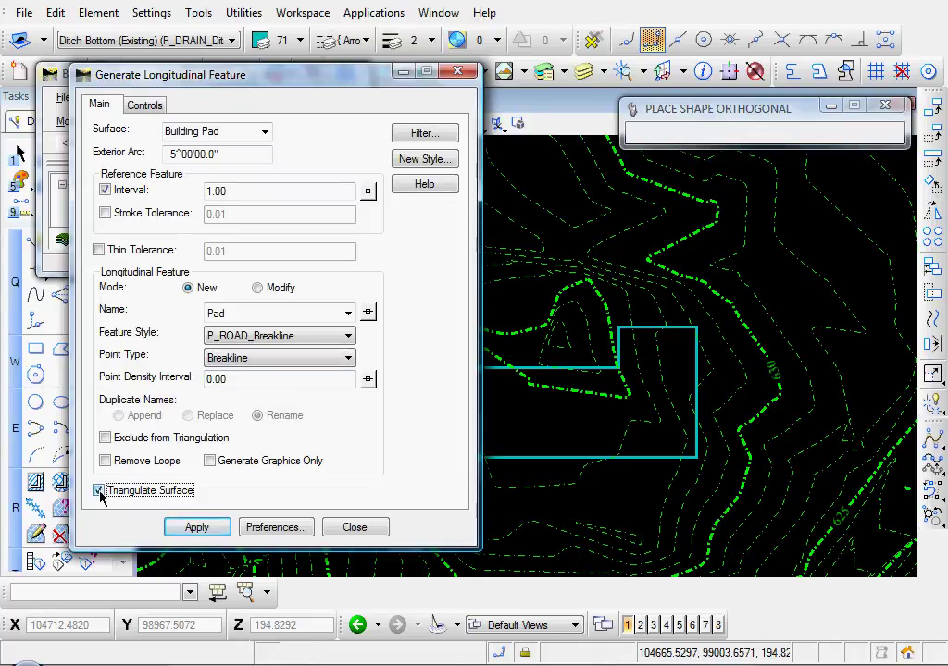
- Use the Elevation/Elevation vertical method with 640.00 start and stop elevations, and apply
click(143, 106)
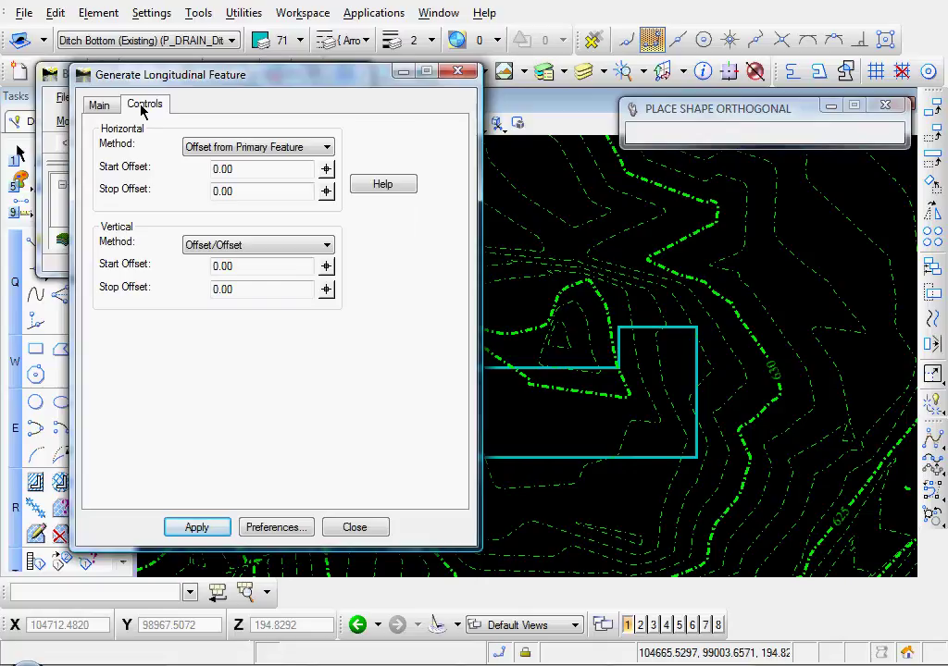
click(278, 191)
click(276, 168)
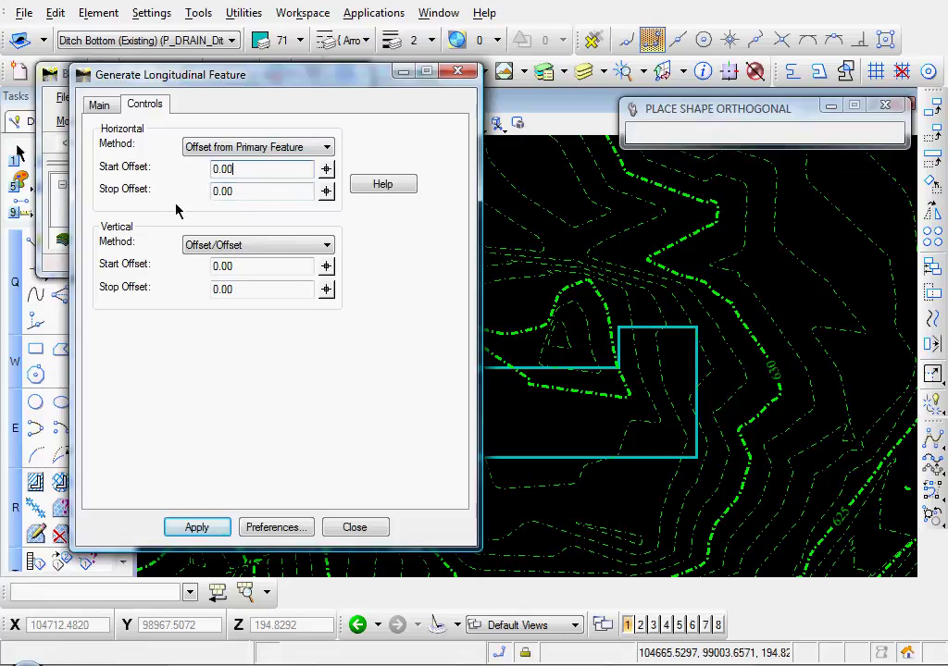
click(256, 246)
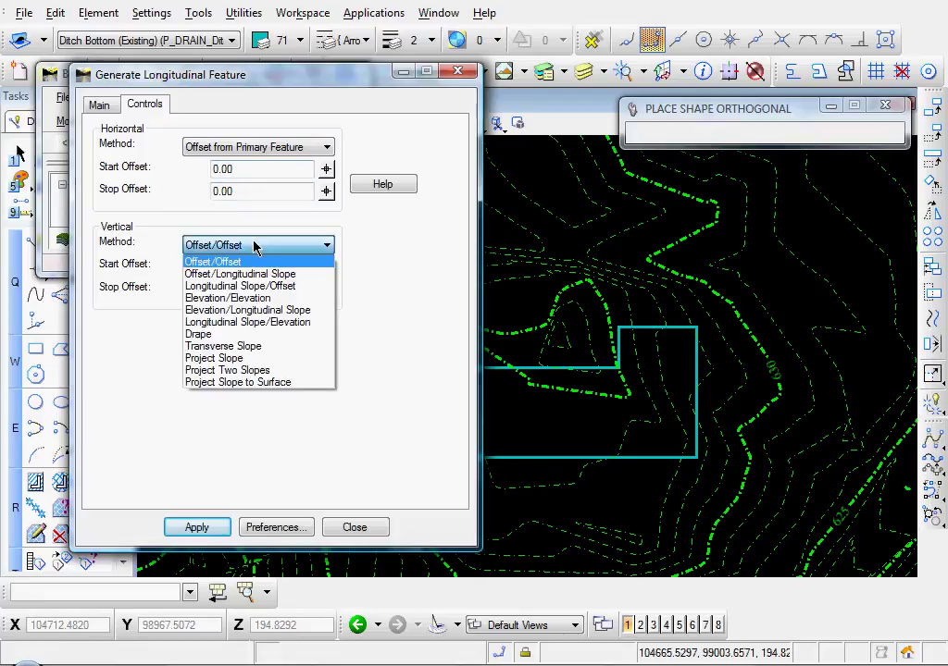
click(218, 298)
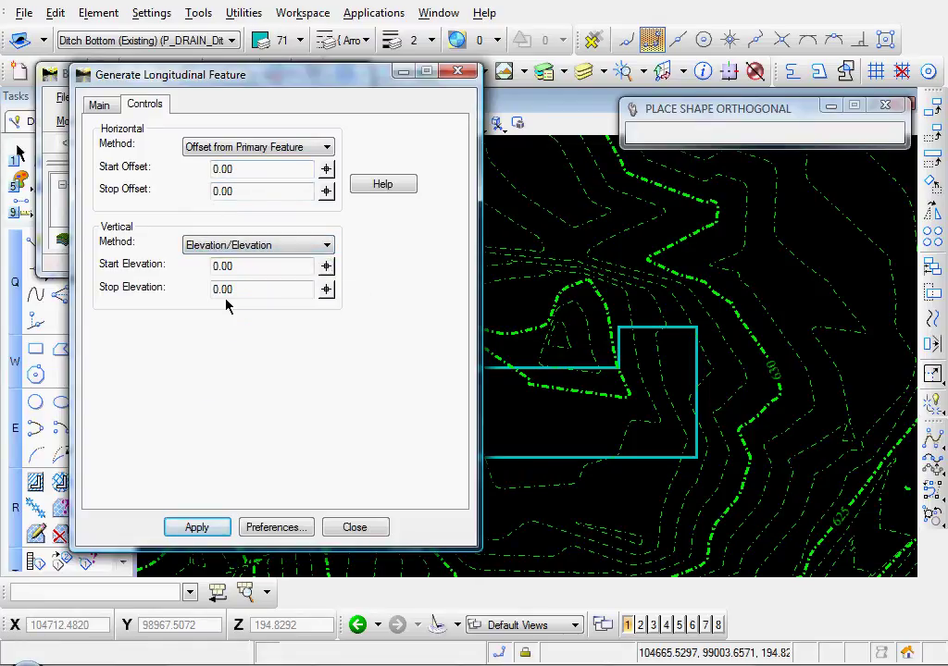
drag(238, 267, 207, 266)
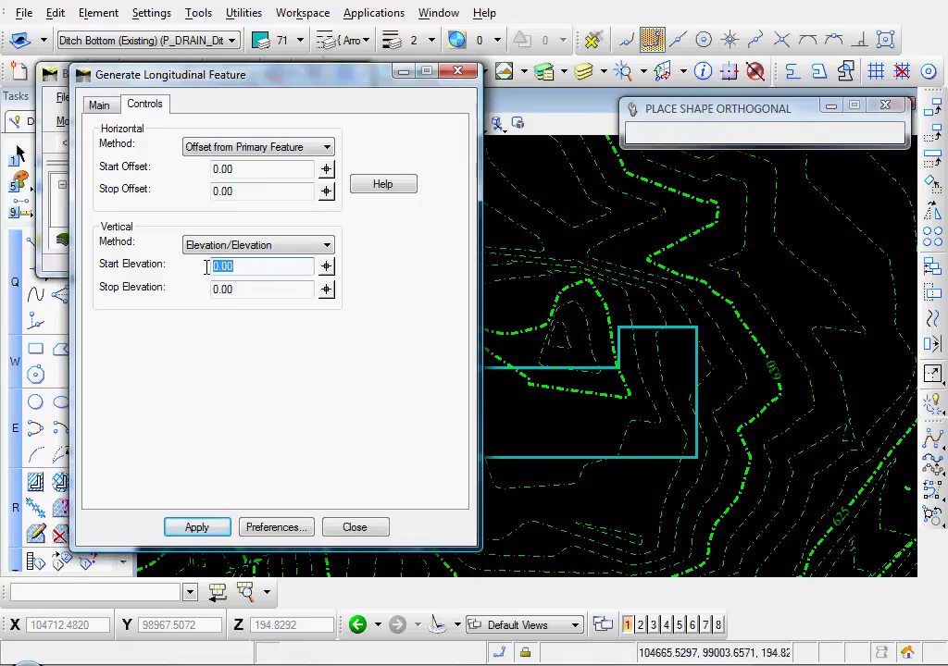
text(640)
key(Tab)
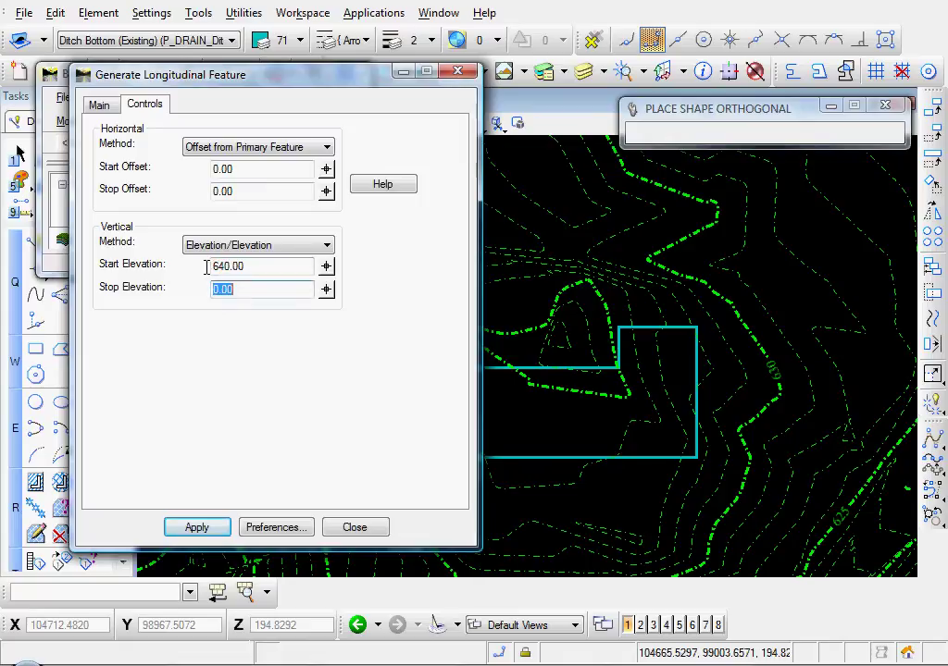
text(640)
key(Tab)
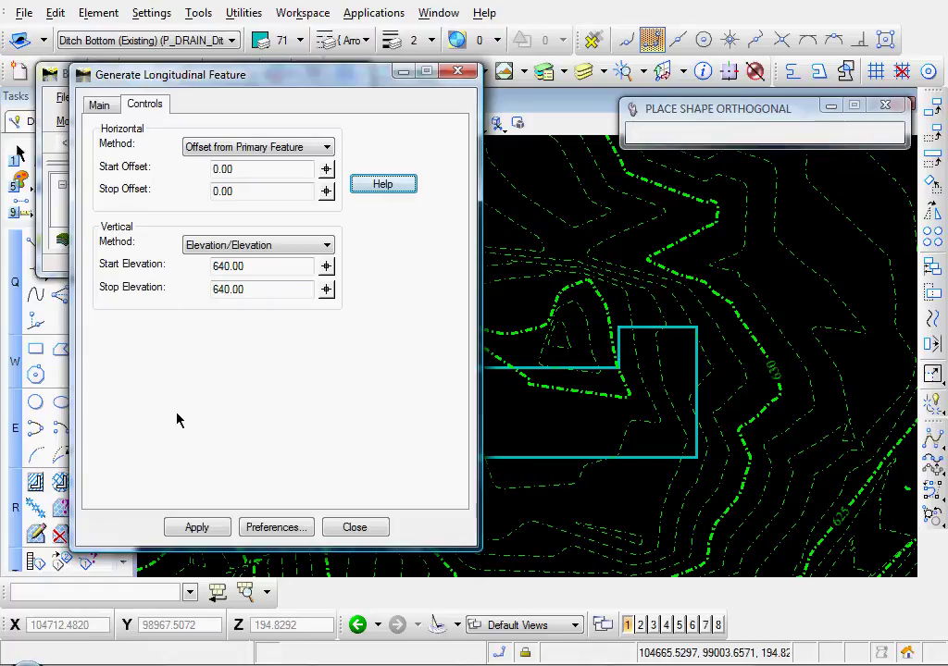
click(197, 528)
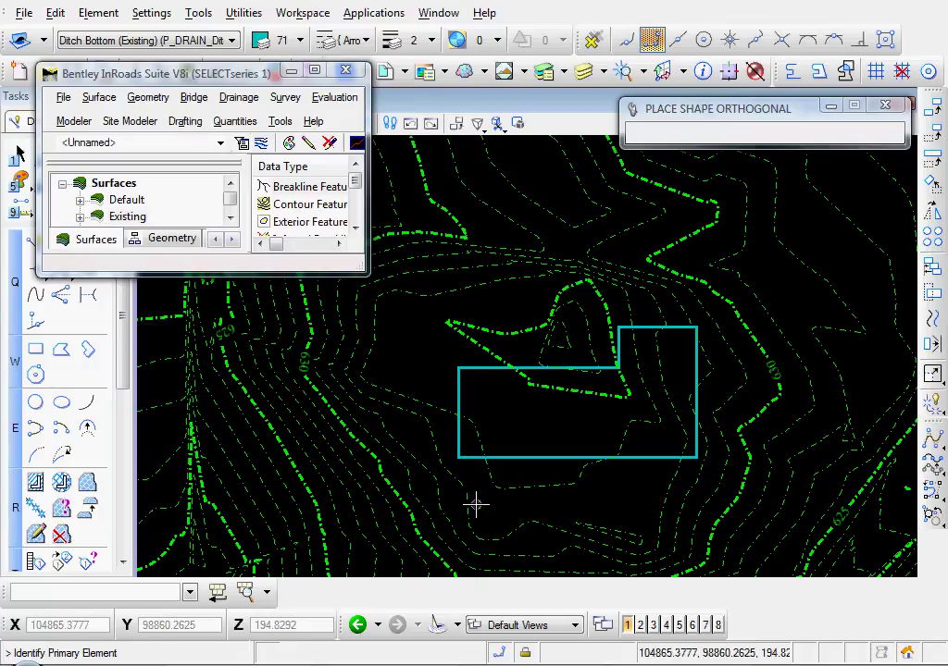
- Pick the pad outline as primary and reference element to place the level Pad feature
middle_drag(476, 503, 474, 450)
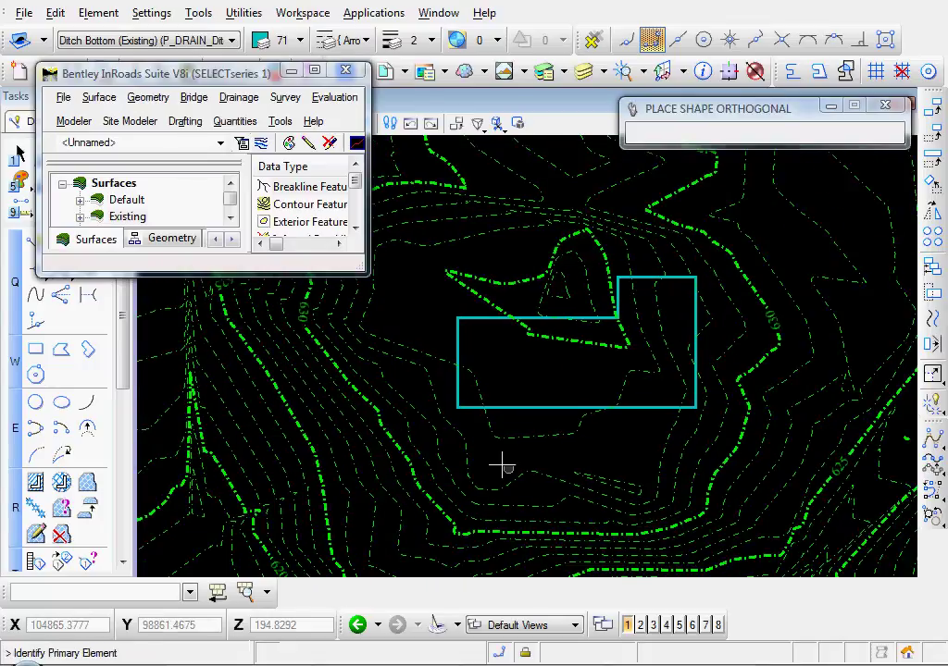
click(531, 408)
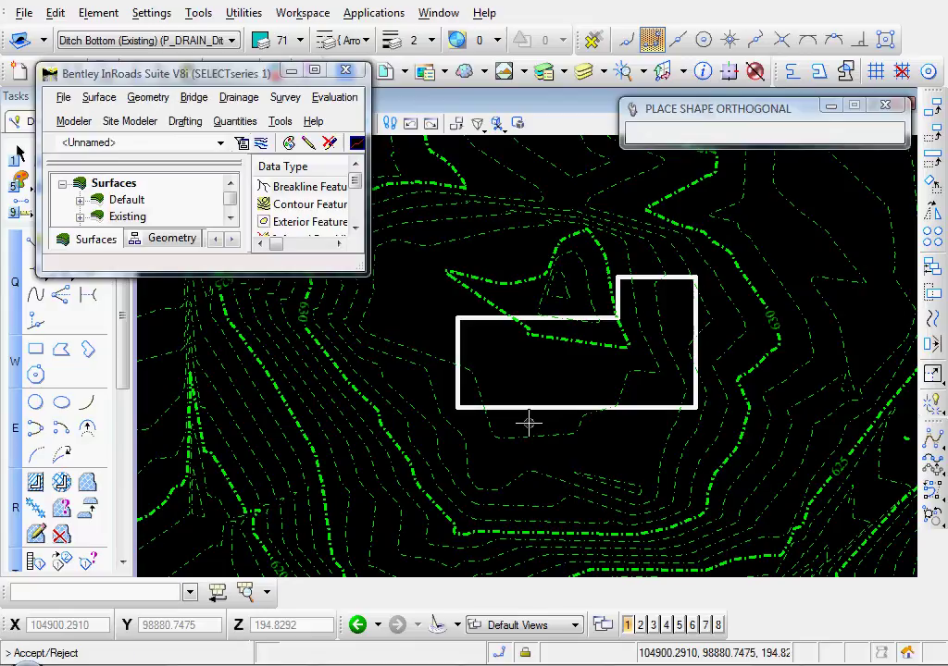
click(529, 423)
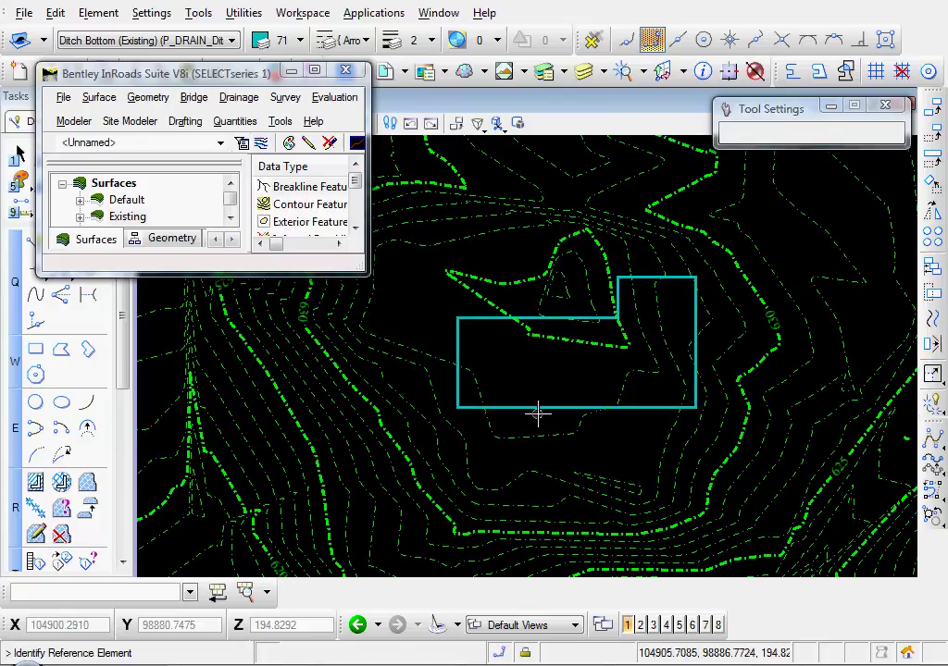
click(539, 408)
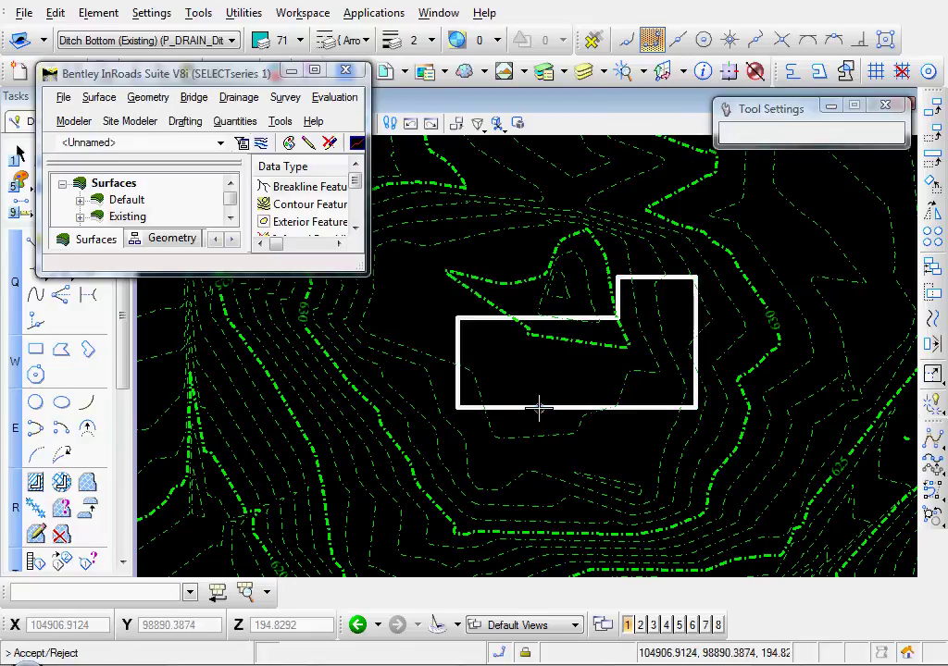
click(533, 423)
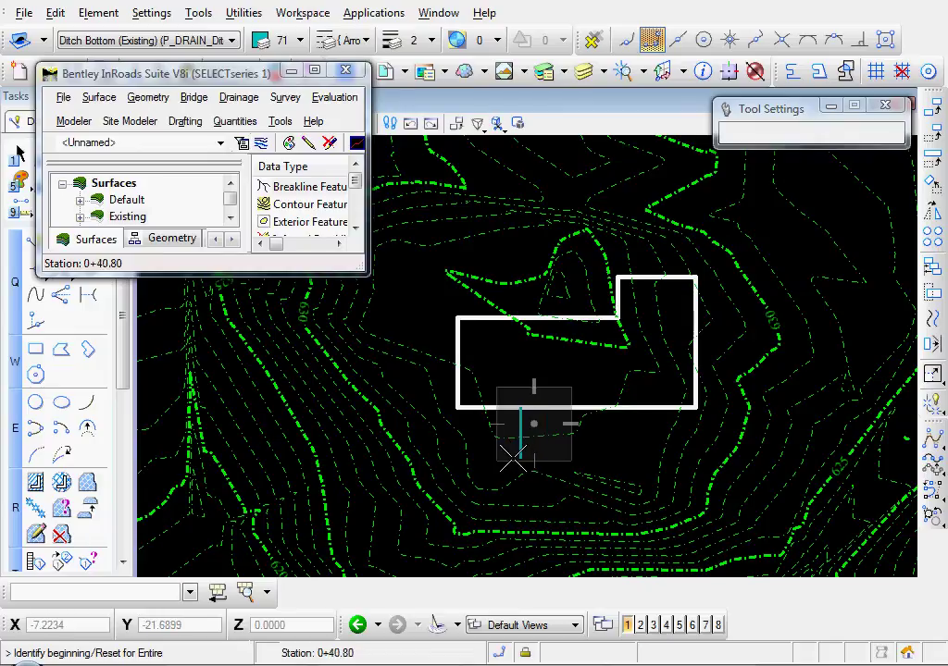
right_click(512, 457)
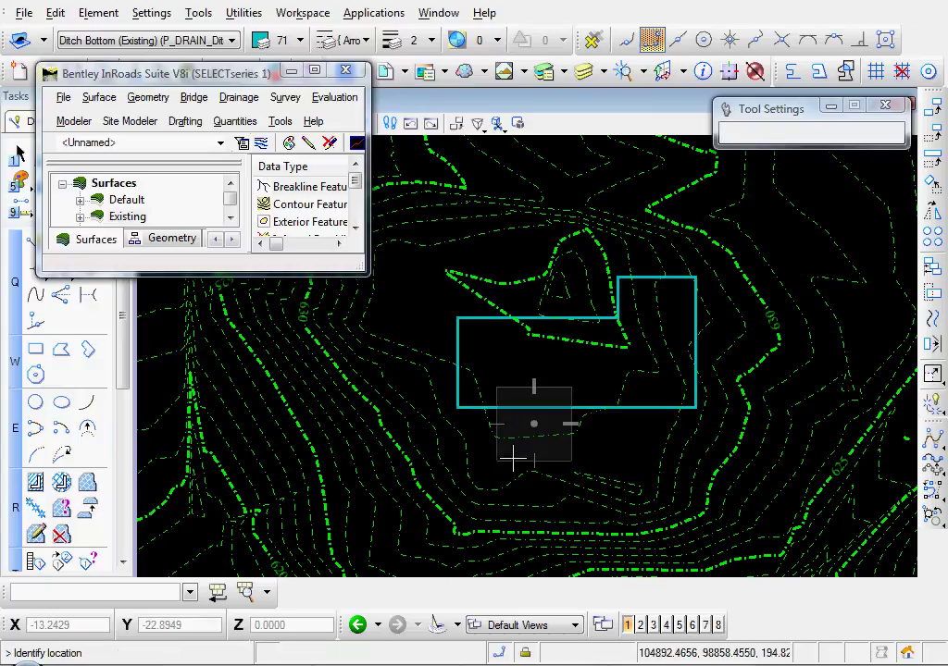
click(603, 448)
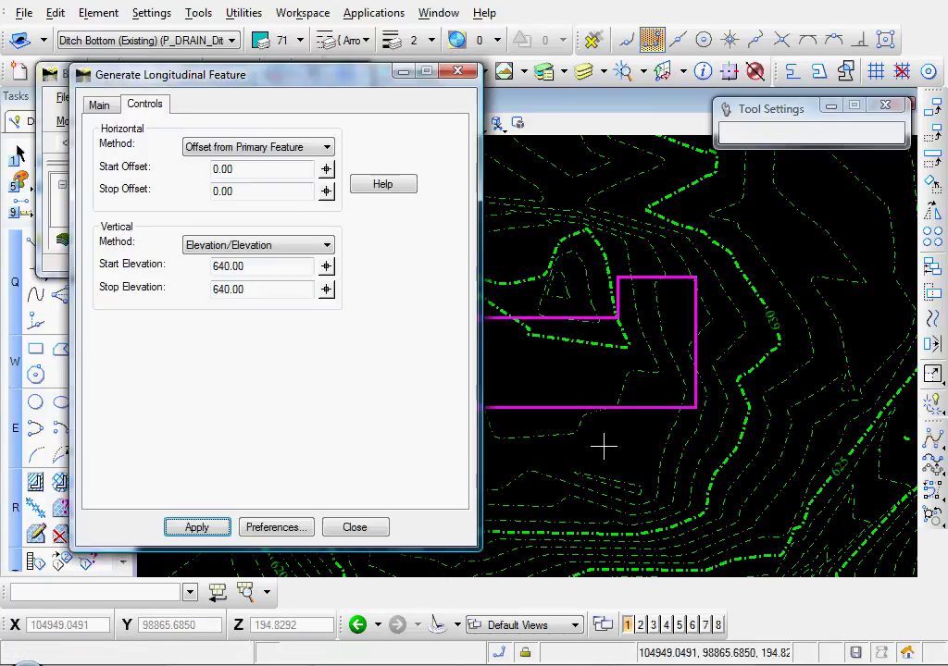
- Close the feature generator and select Building Pad in the Surfaces tree
click(353, 529)
click(230, 219)
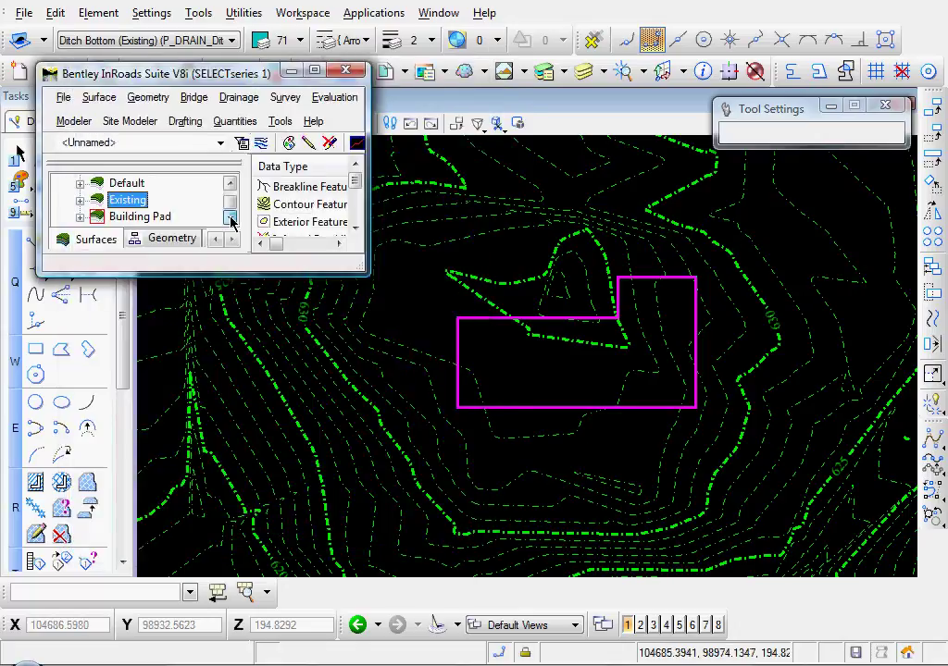
click(144, 219)
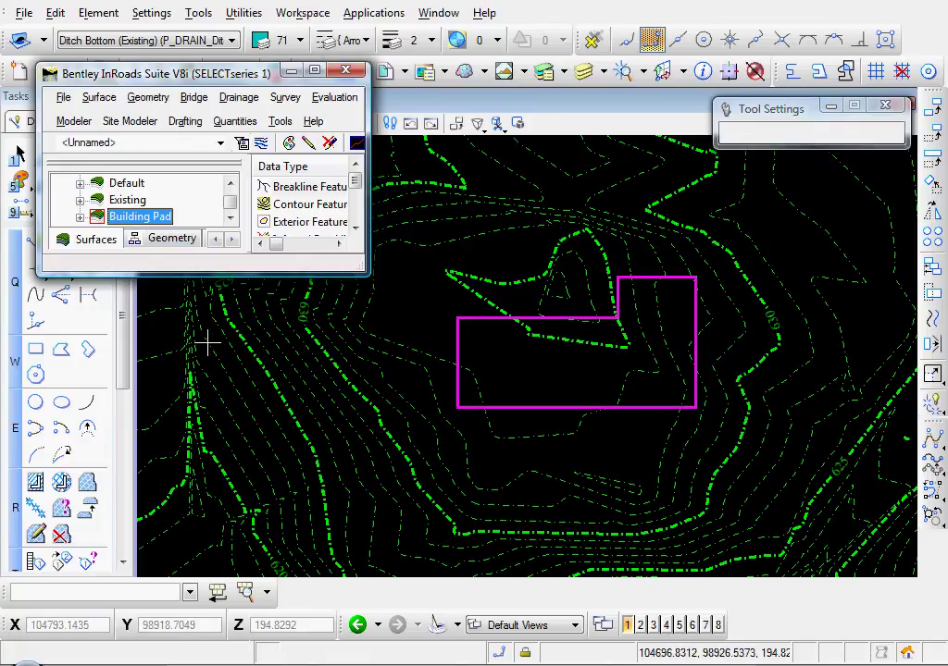
- Start Generate Sloped Surface with Existing as intercept, Building Pad as destination, interval 2.00
click(98, 98)
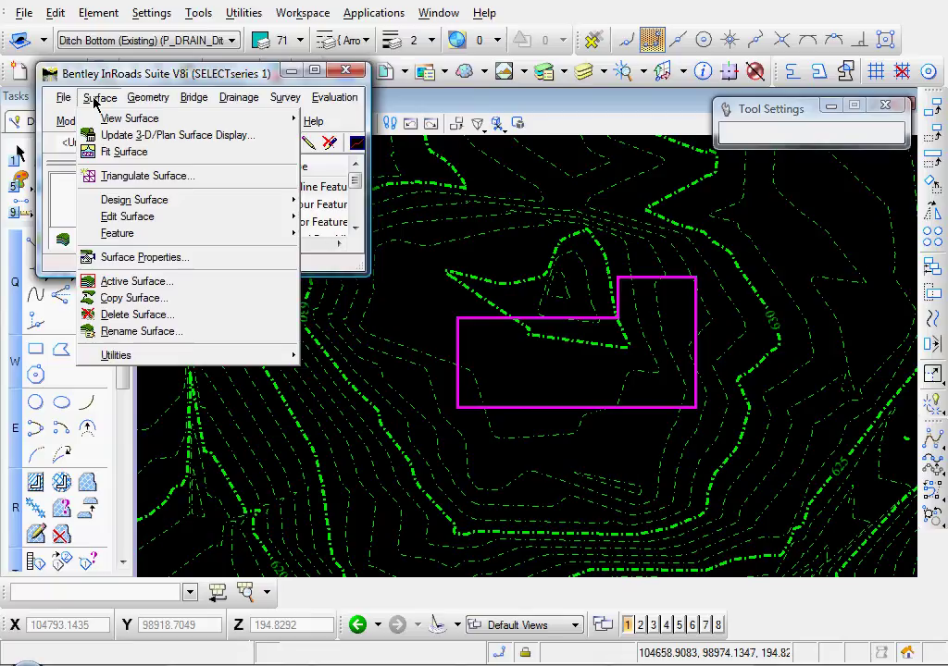
mouse_move(139, 201)
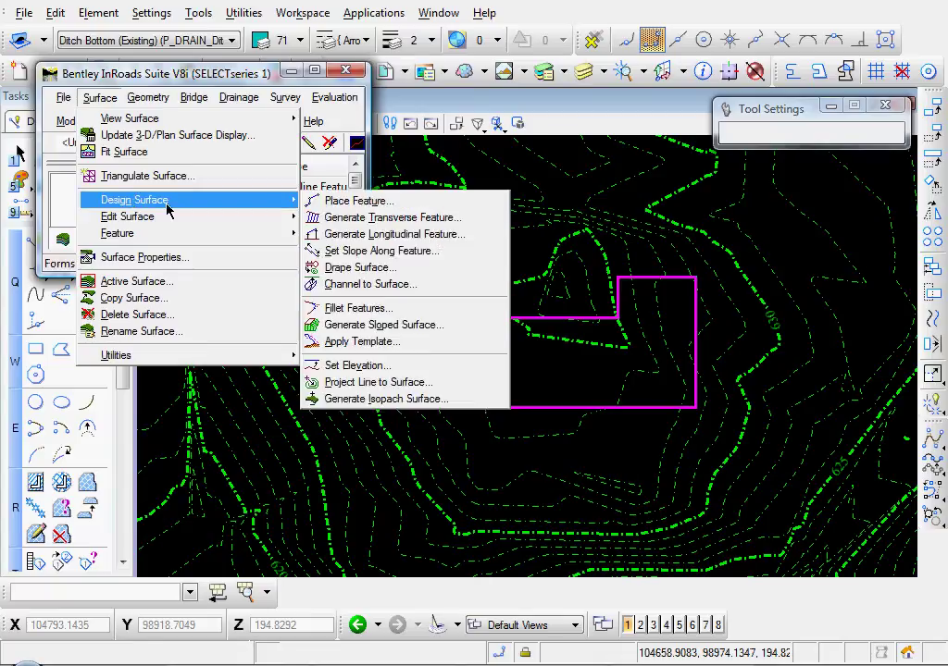
click(362, 325)
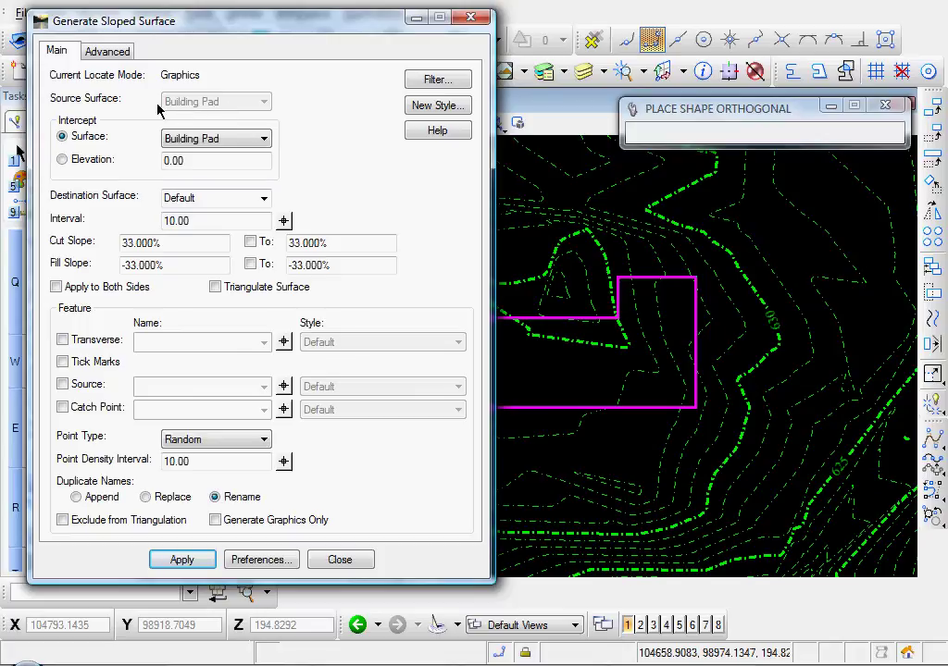
click(208, 139)
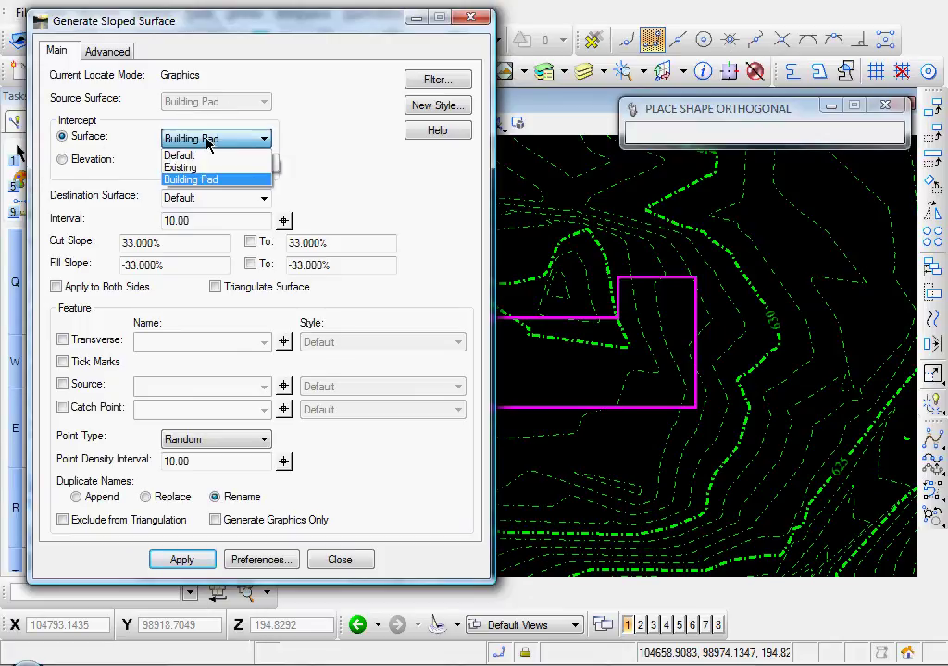
click(199, 168)
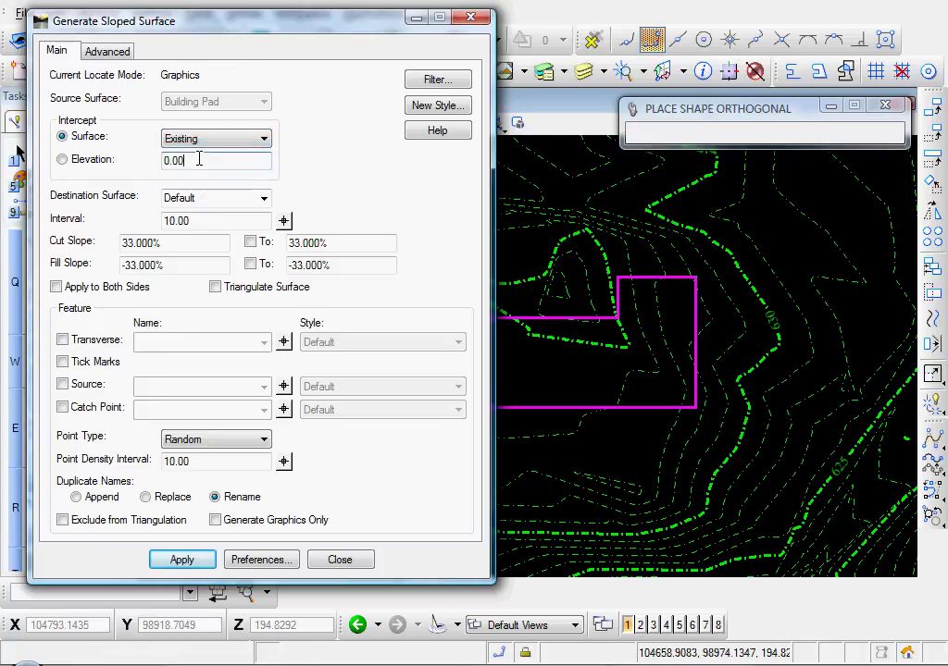
click(264, 200)
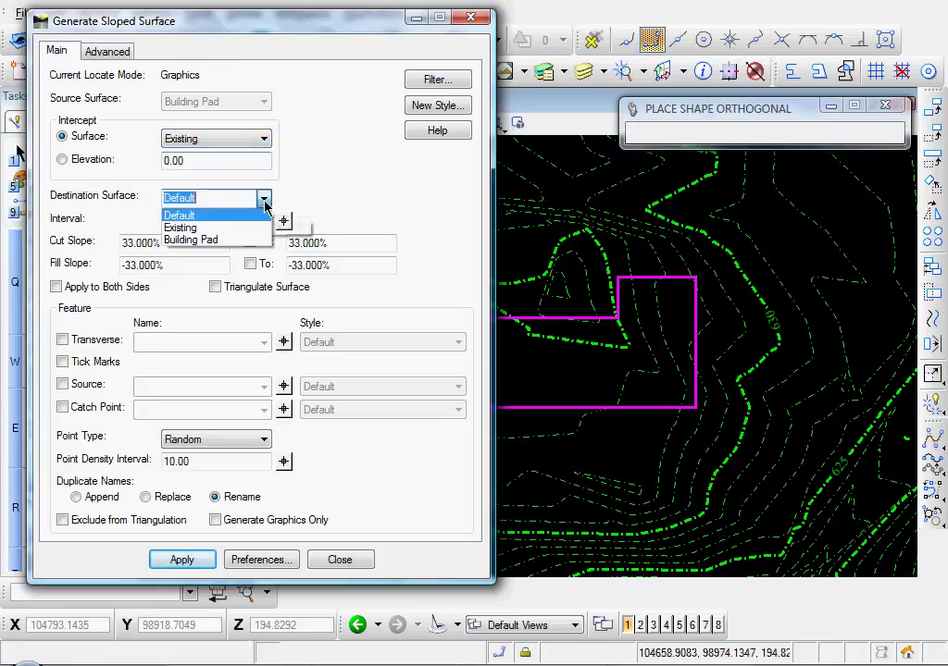
click(192, 240)
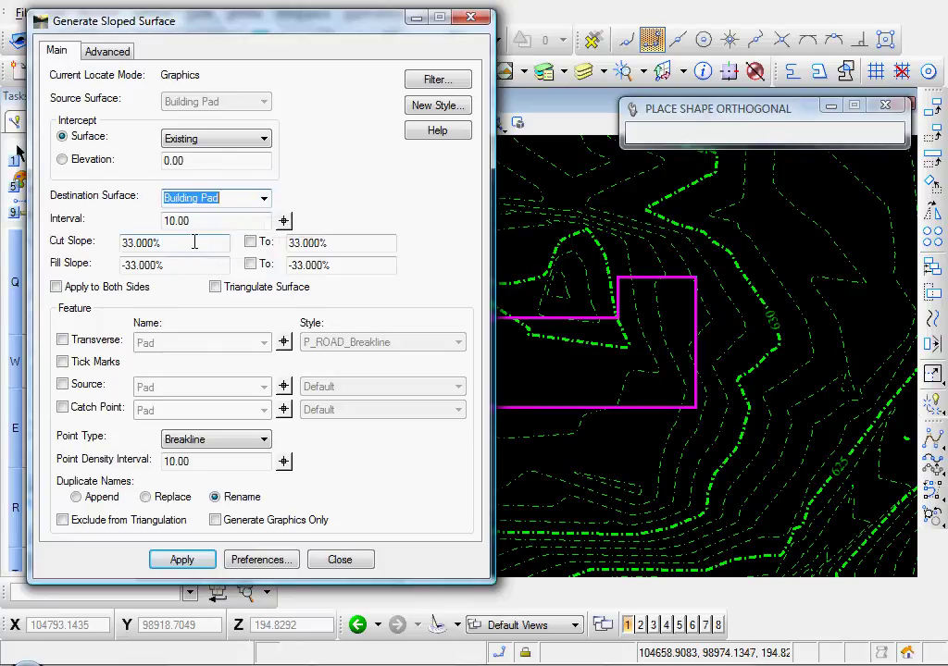
click(206, 222)
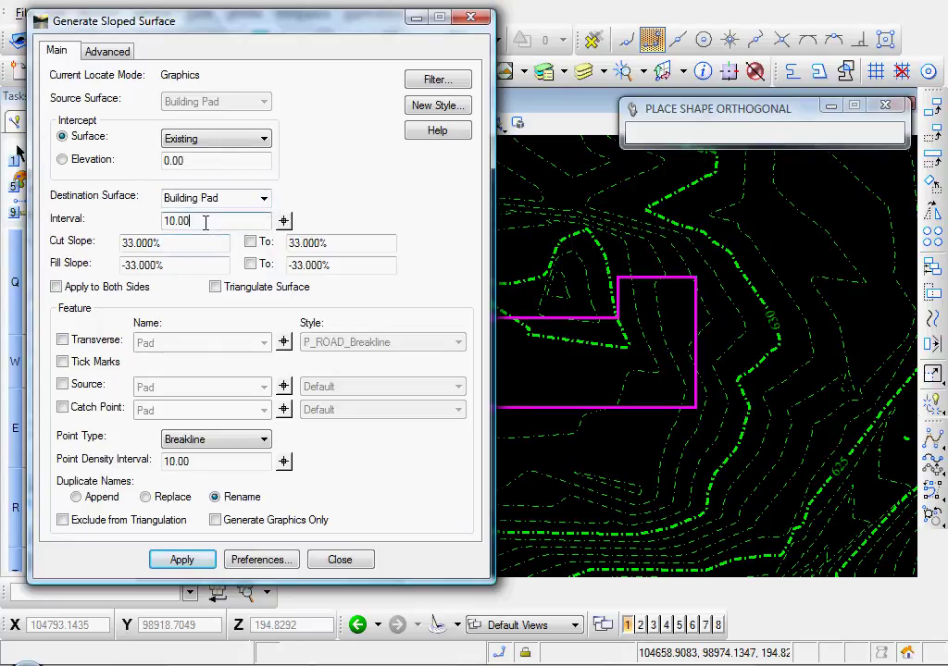
drag(229, 221, 156, 220)
text(2.00)
key(Tab)
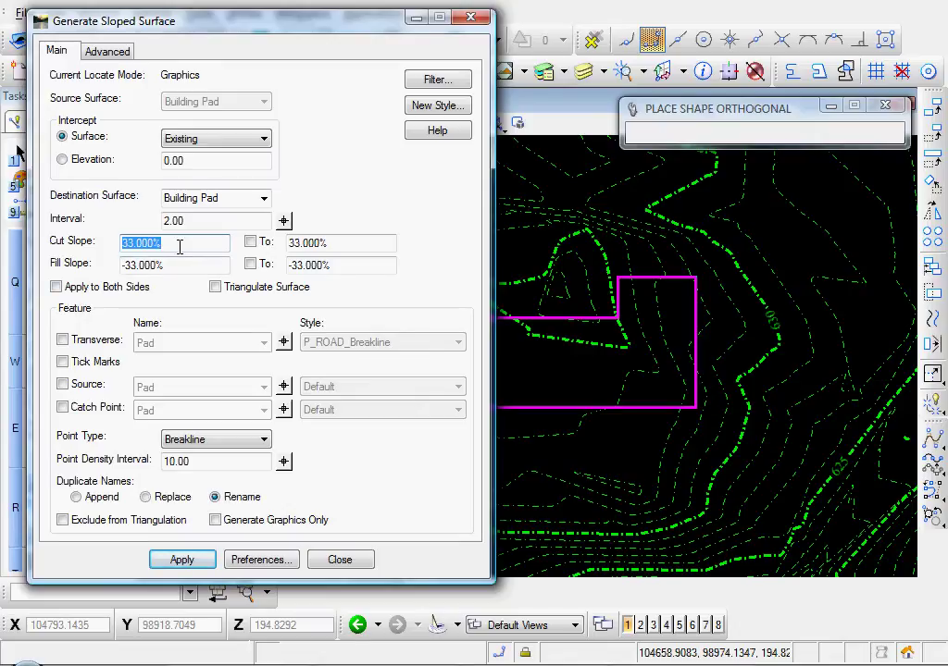
- Set the cut slope to 1:5 (20%) and the fill slope to -20%
text(1:5)
key(Tab)
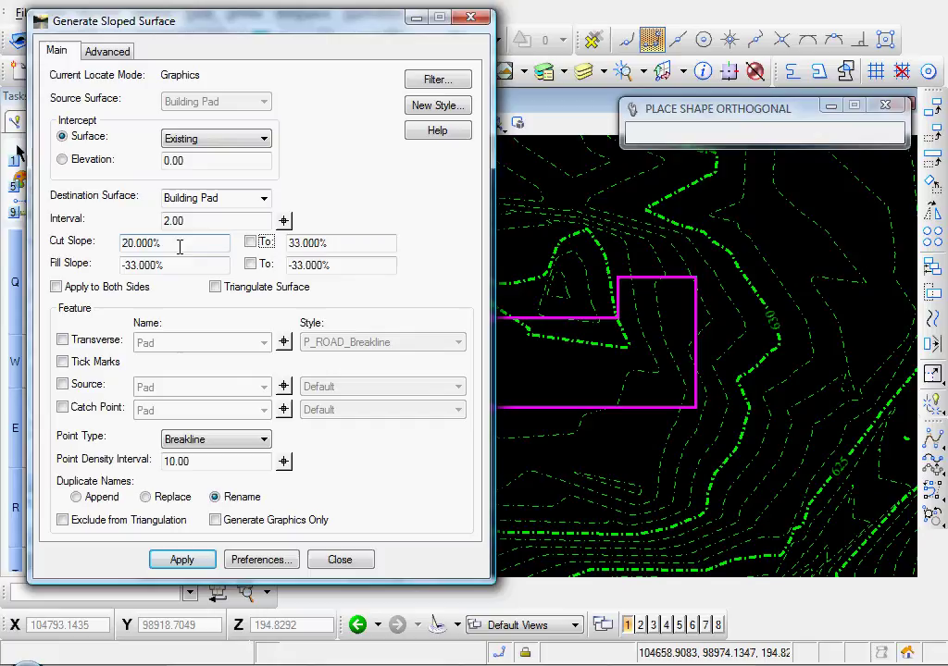
click(136, 265)
key(BackSpace)
key(BackSpace)
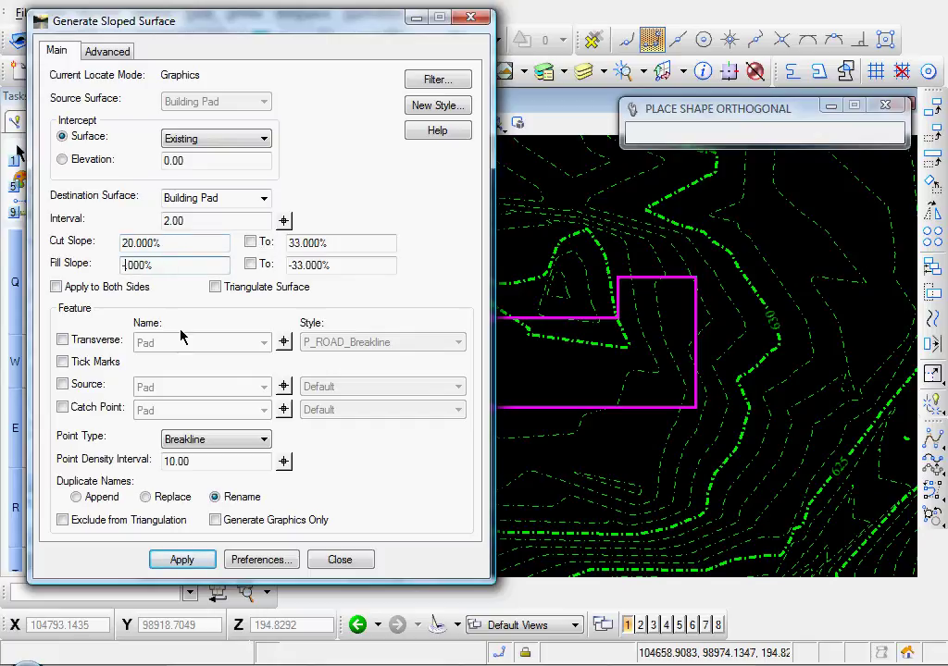
text(20)
key(Tab)
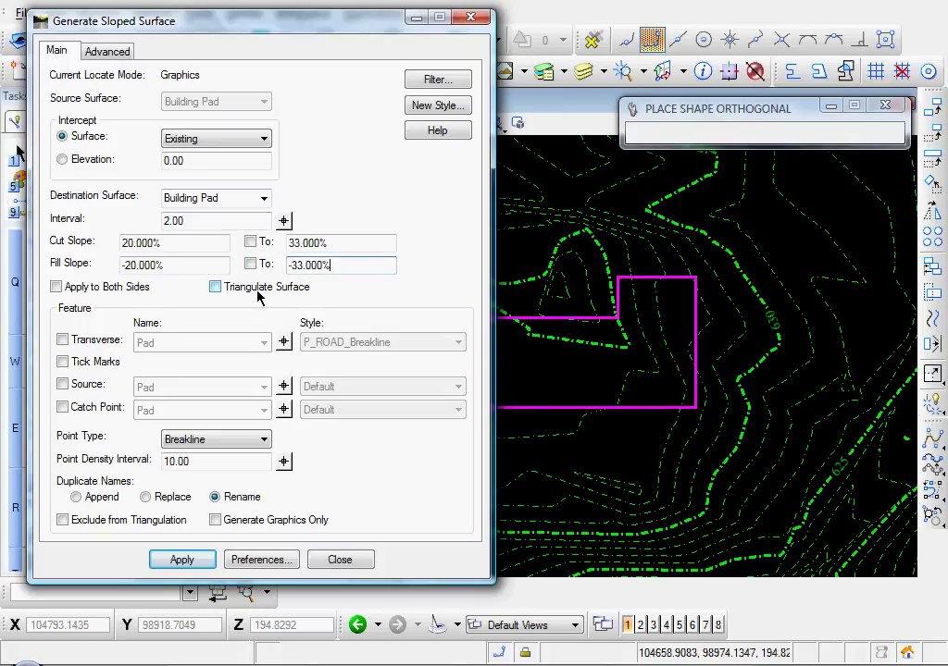
- Enable a transverse feature named Slope styled P_ROAD_DitchBackslope
click(63, 340)
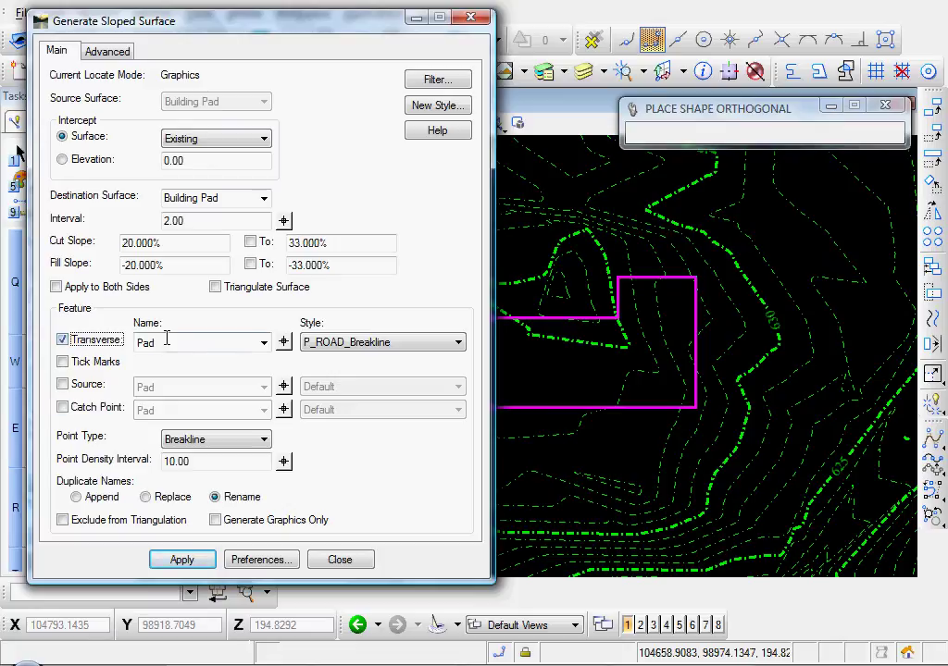
click(167, 340)
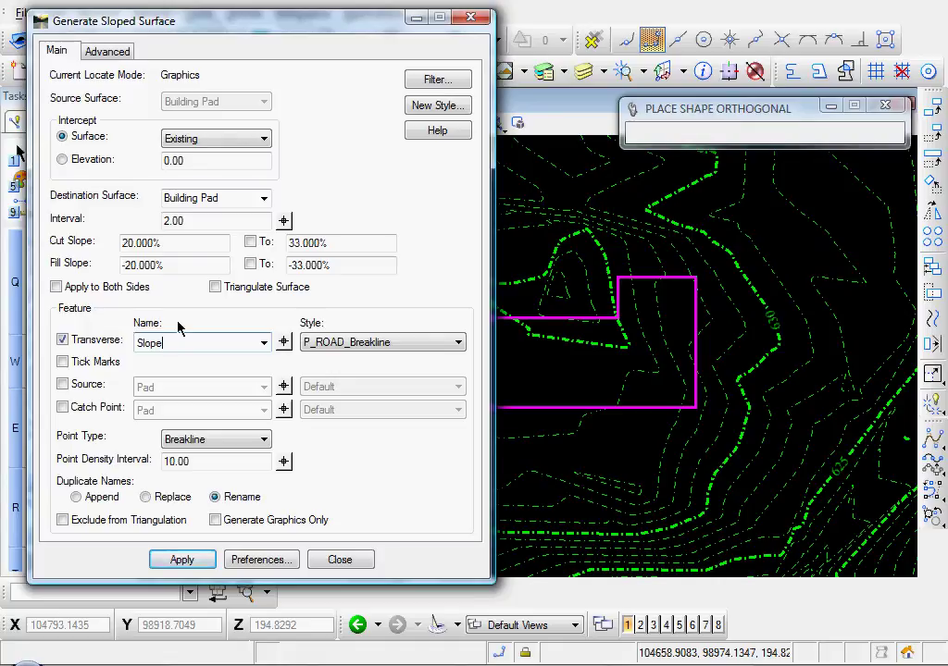
click(354, 342)
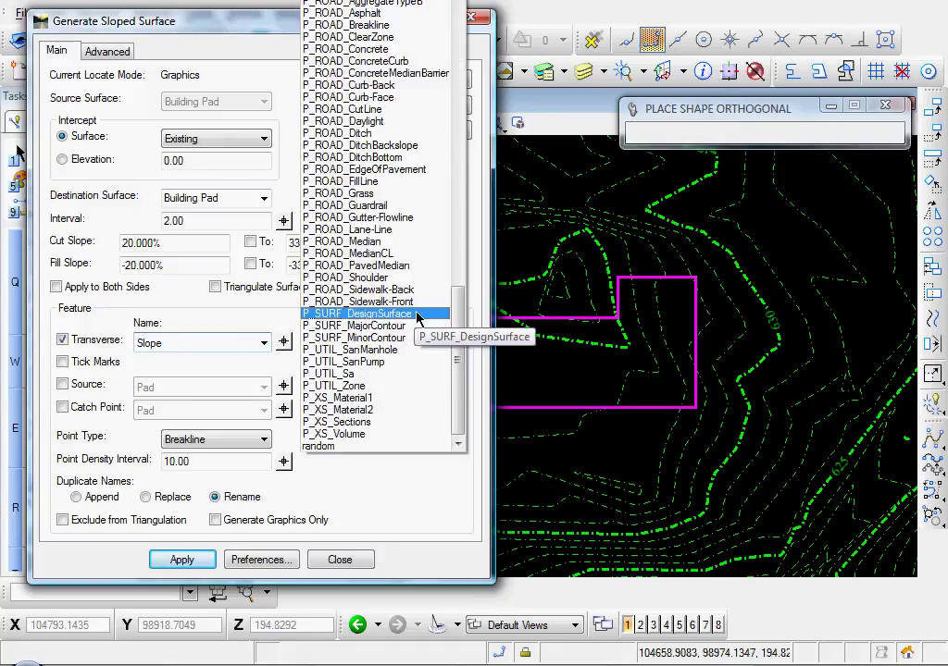
drag(458, 358, 448, 297)
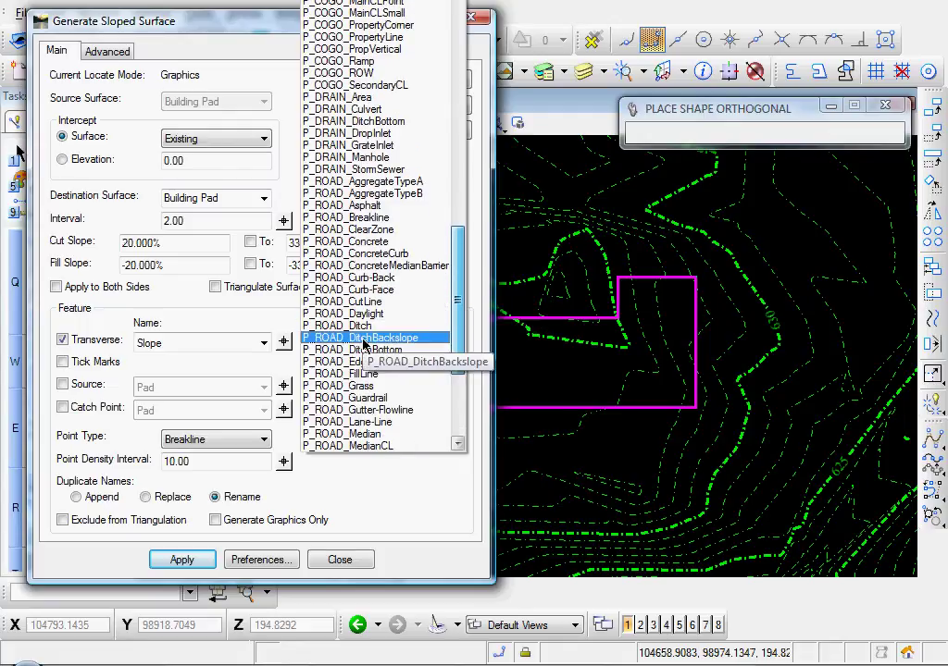
click(363, 338)
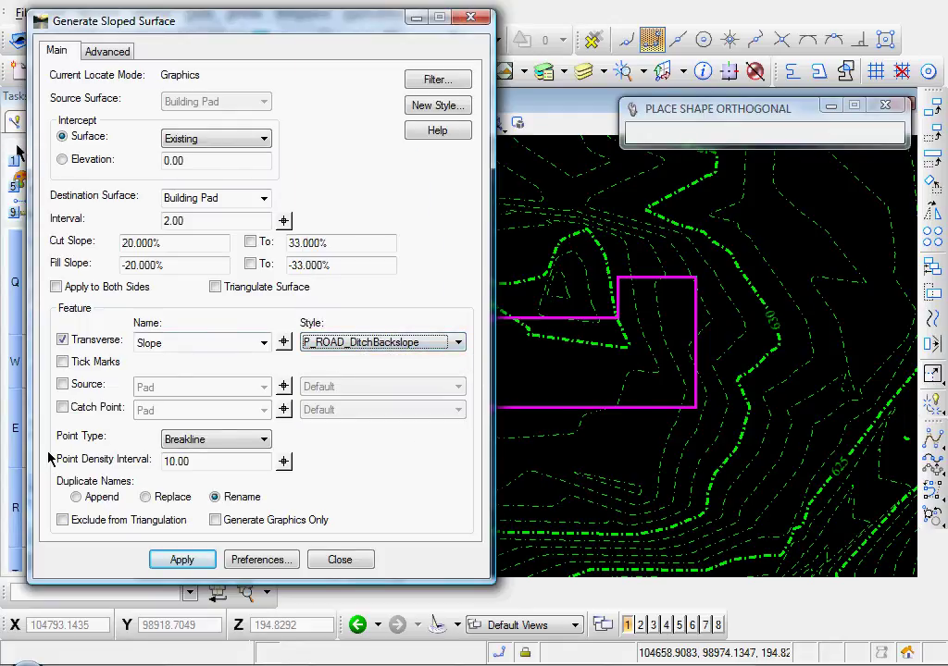
- Enable a Toe catch point feature styled P_ROAD_Breakline and turn on triangulation
click(62, 407)
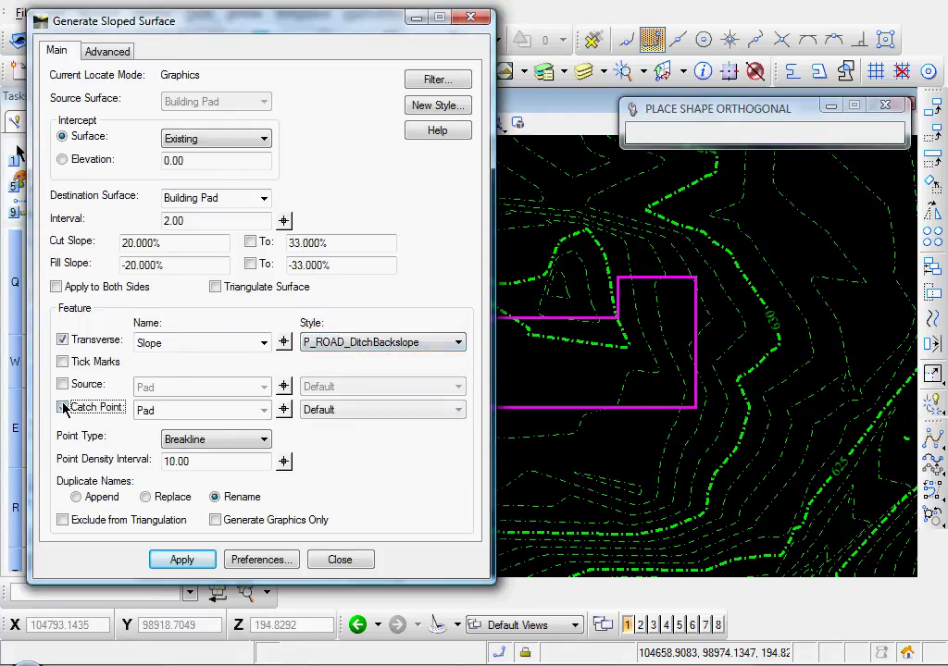
click(178, 408)
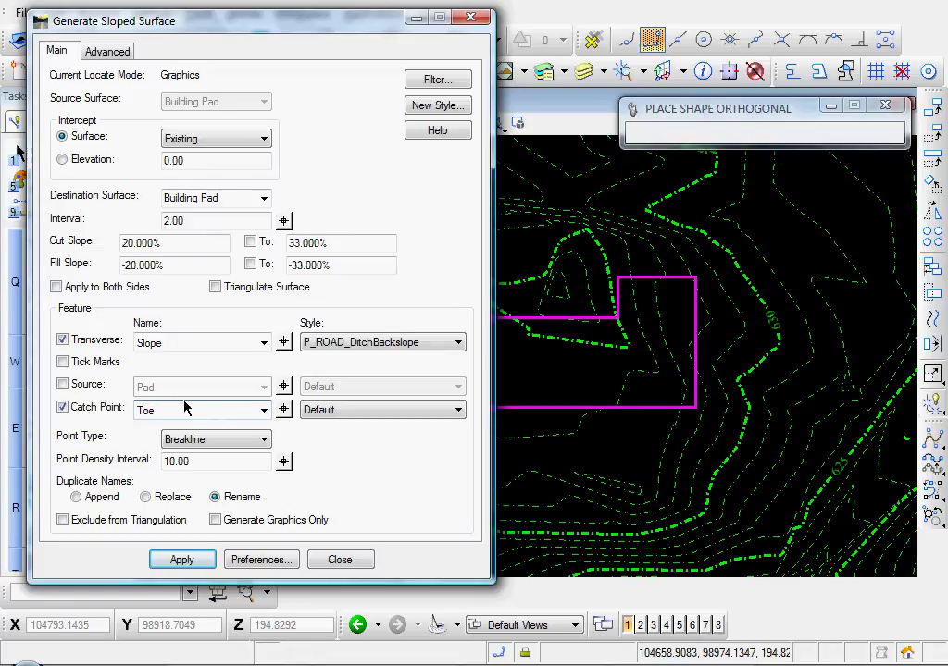
click(388, 418)
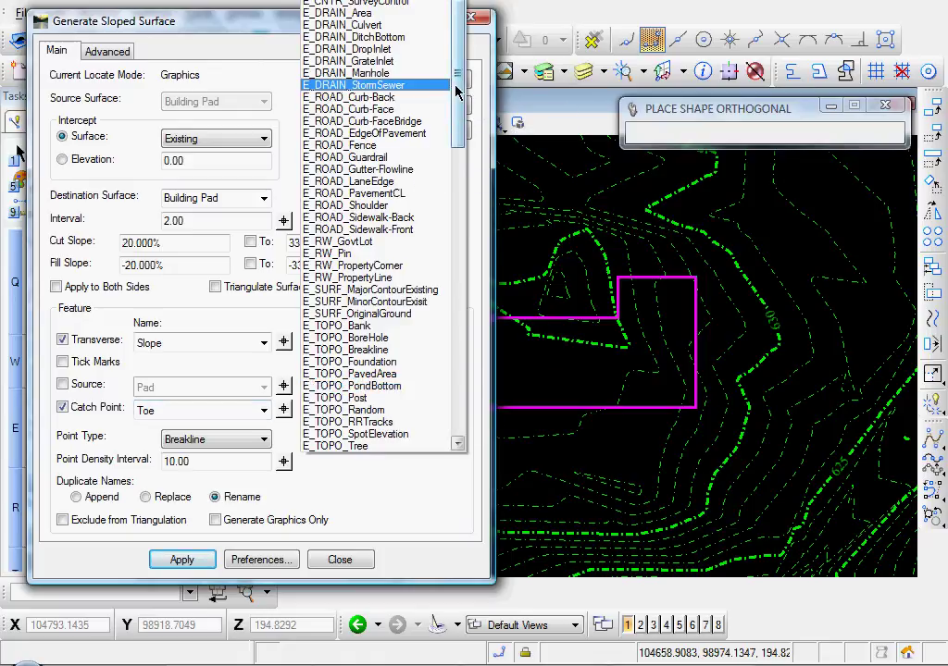
drag(460, 93, 457, 321)
click(355, 236)
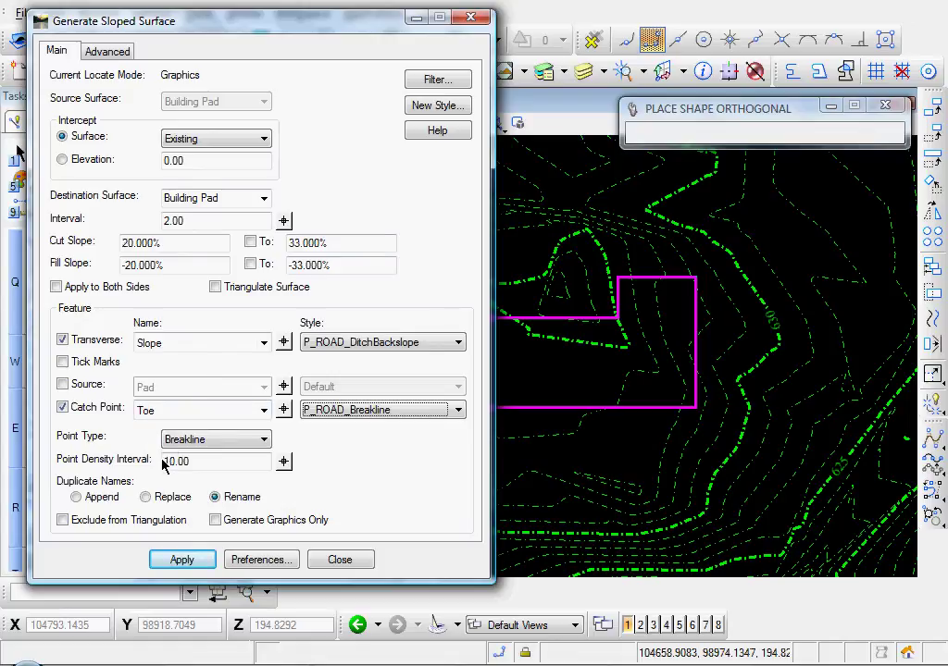
click(215, 287)
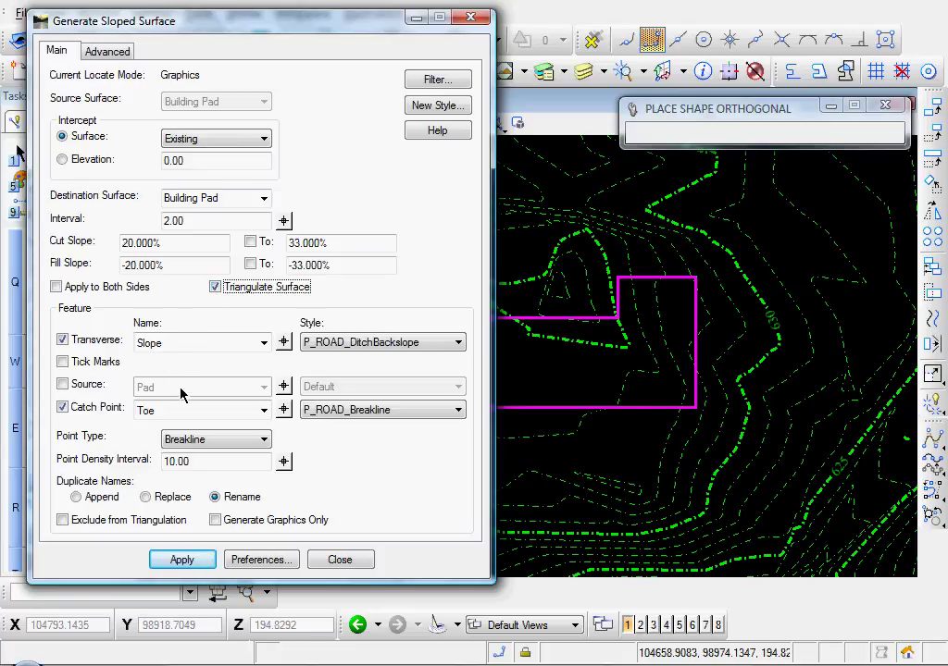
- Apply the sloped surface to the entire pad outline, sloping outward, and review the result
click(182, 560)
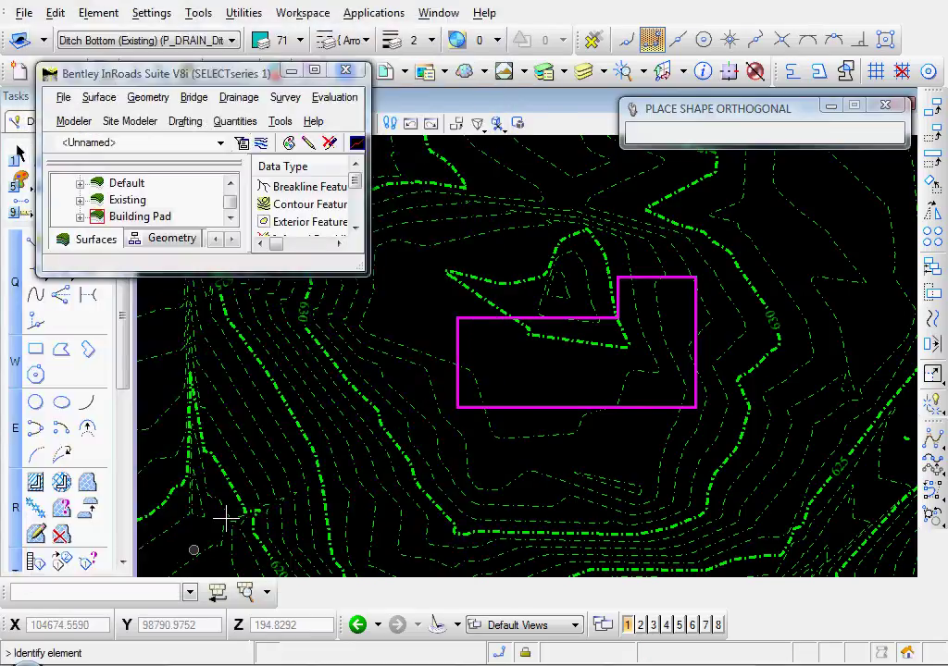
click(519, 408)
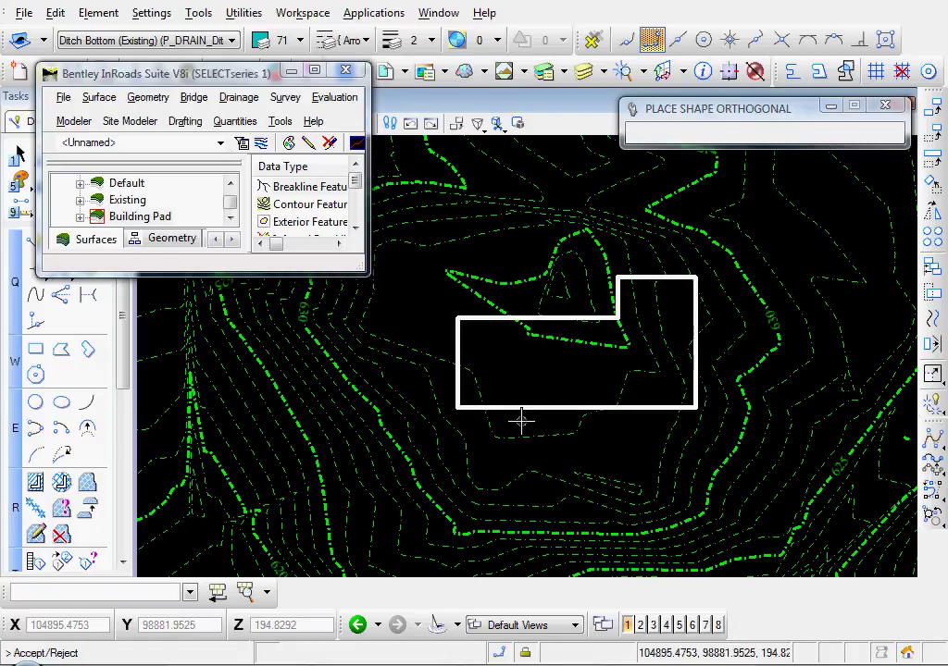
click(521, 421)
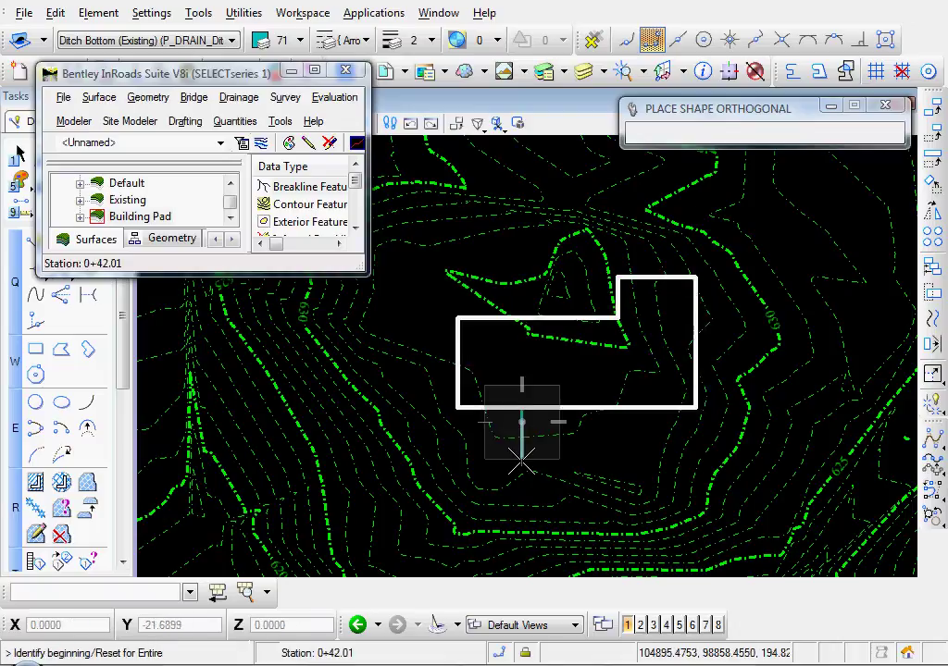
right_click(589, 453)
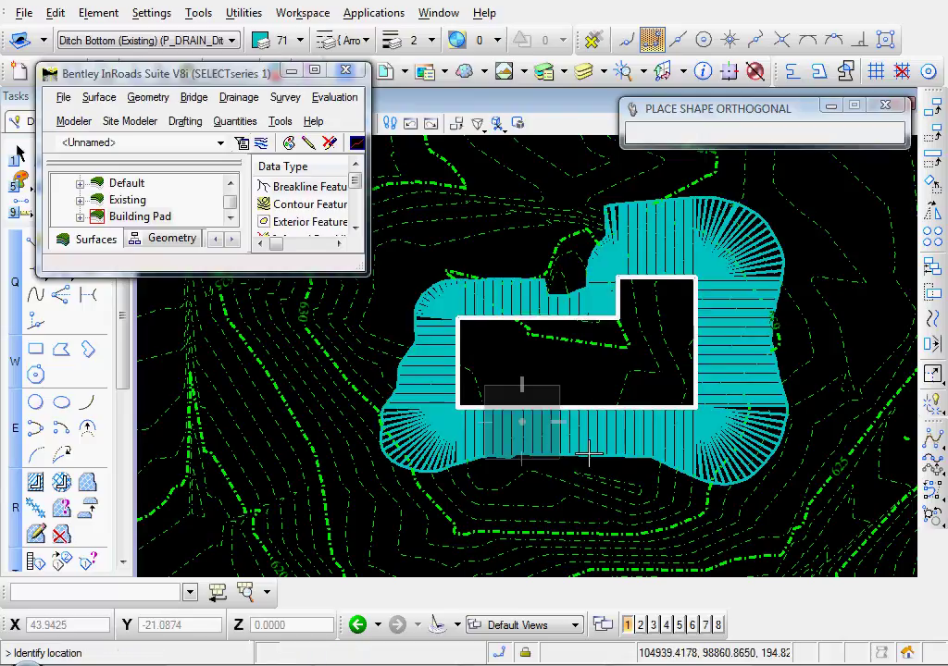
click(544, 488)
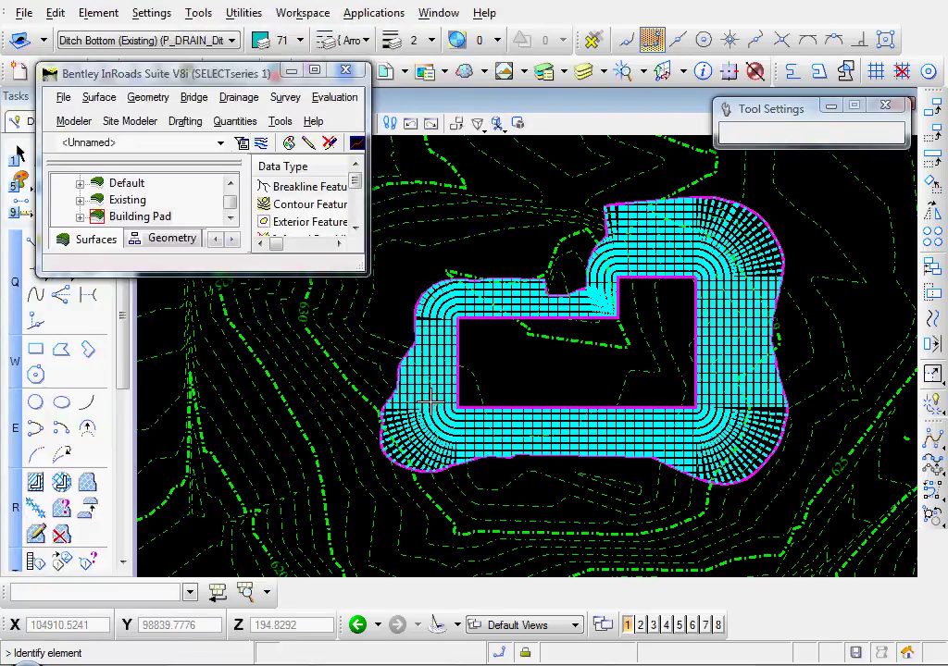
scroll(430, 398, up, 1)
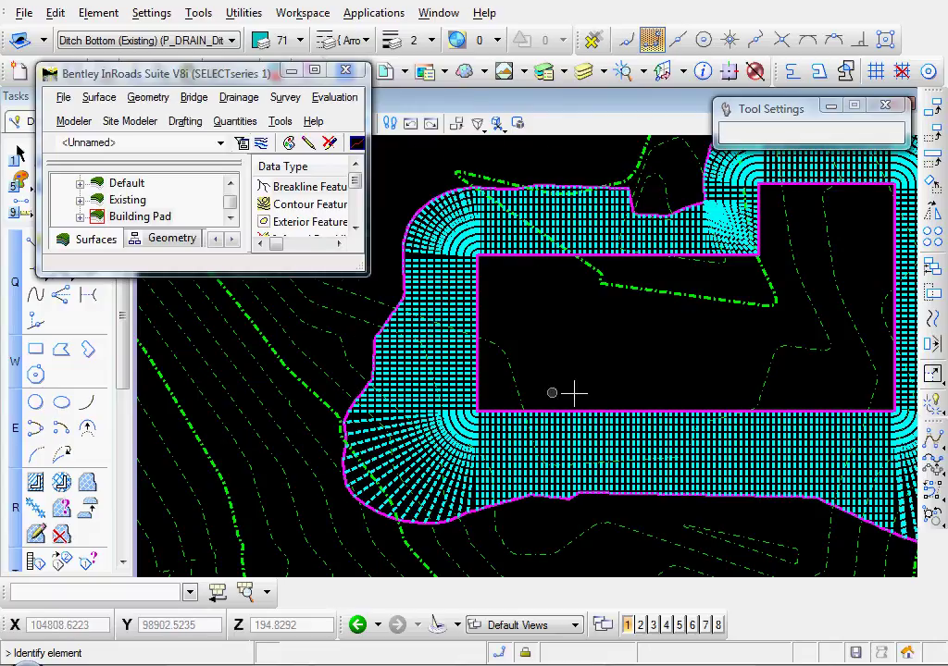
scroll(592, 384, down, 2)
middle_drag(614, 375, 540, 400)
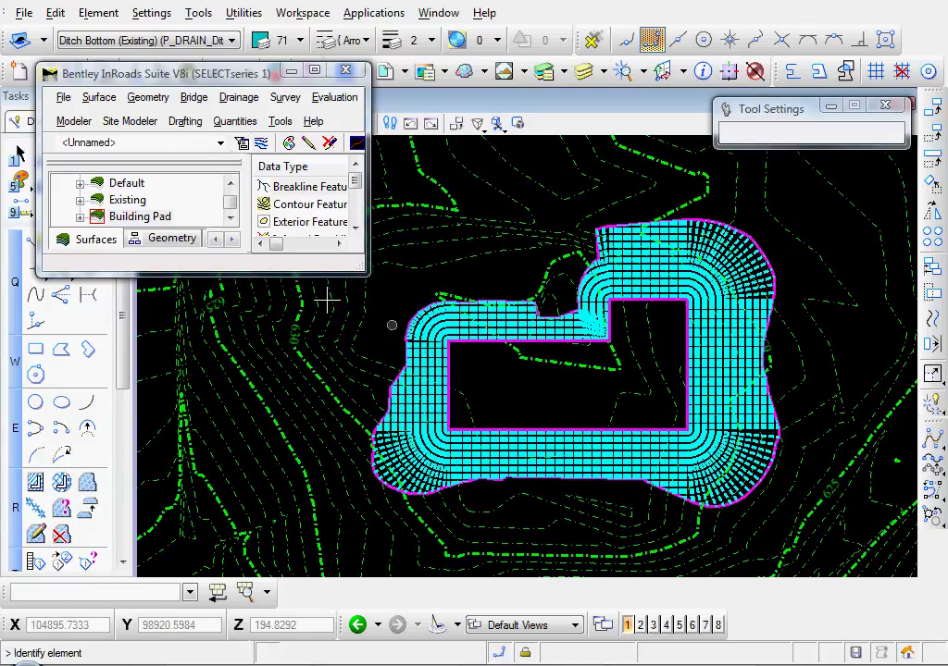
- Merge Existing as original with Building Pad as design into a destination surface named Finished
click(99, 98)
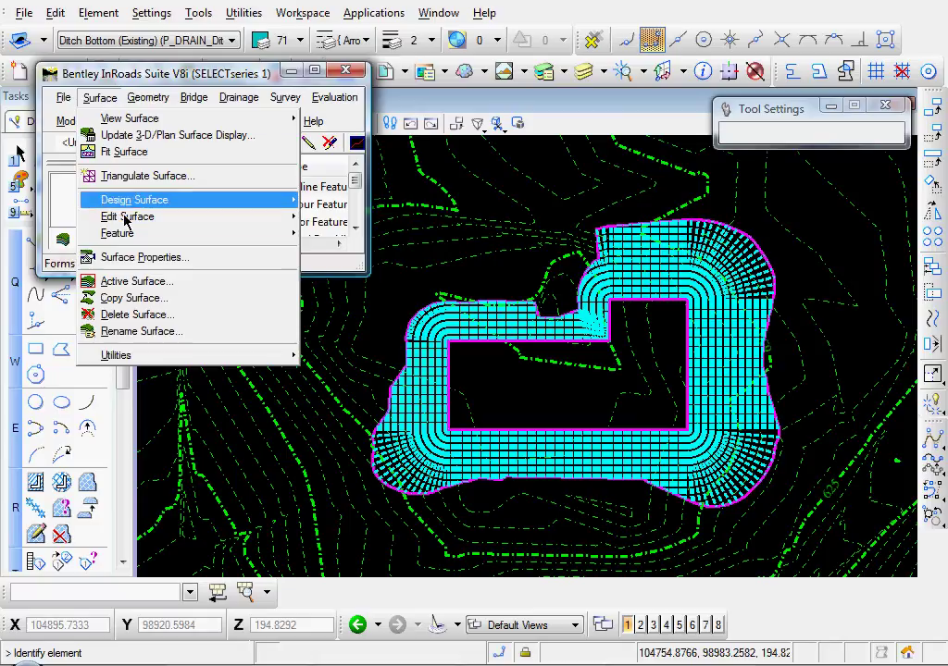
mouse_move(127, 222)
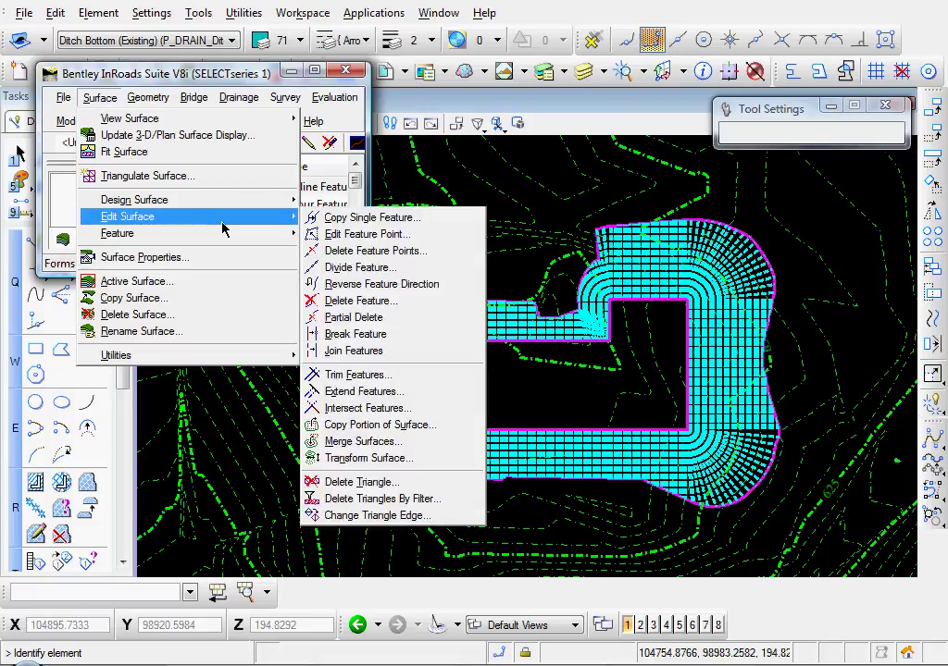
click(361, 441)
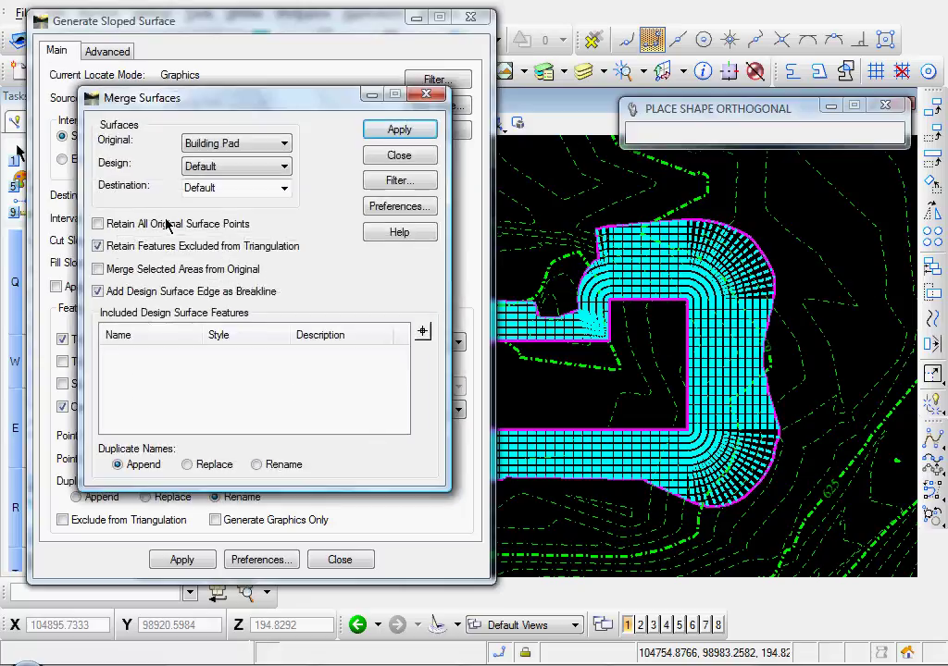
click(220, 146)
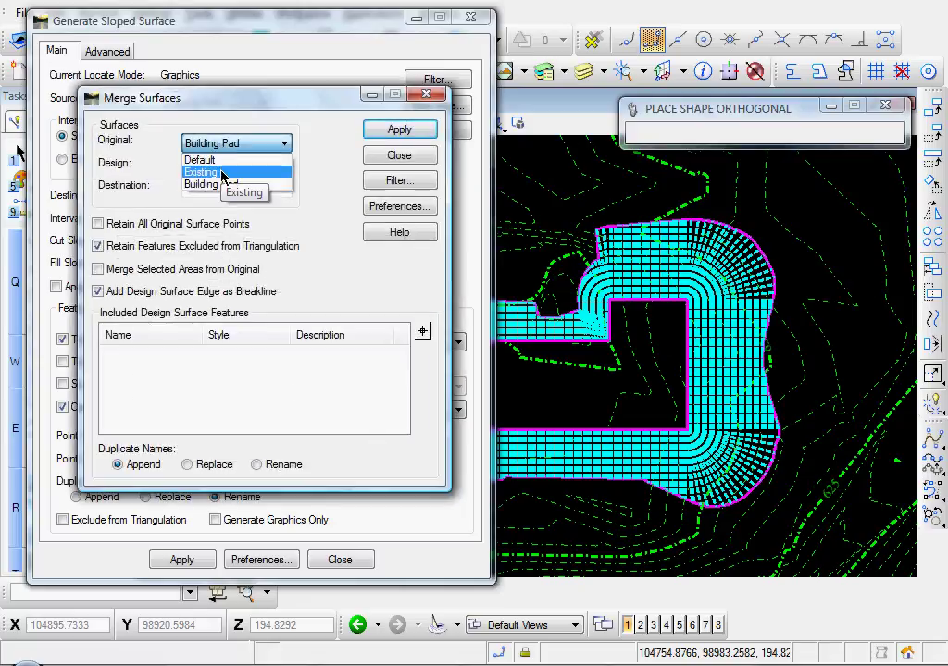
click(208, 172)
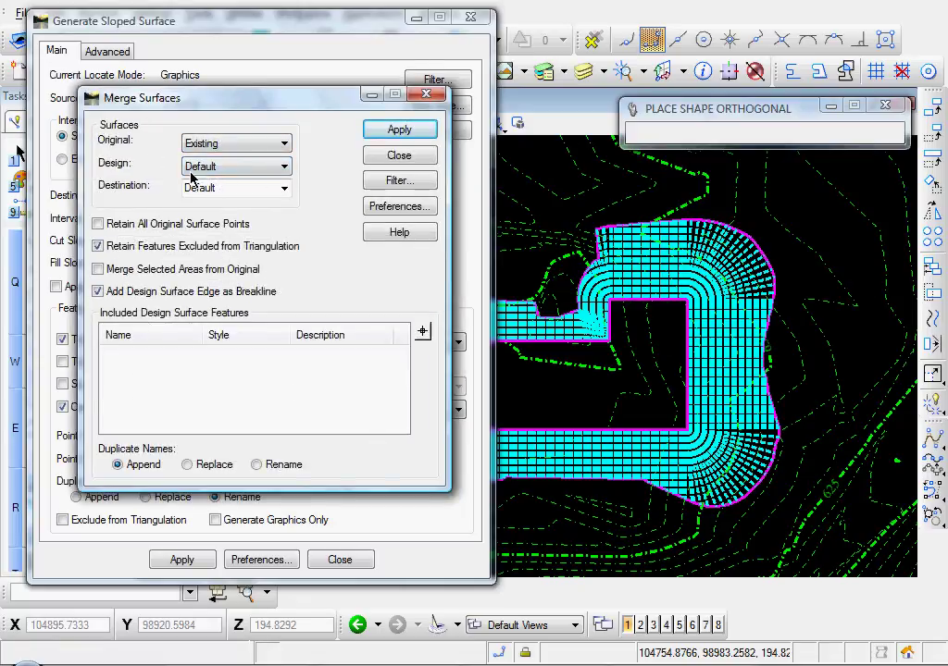
click(232, 170)
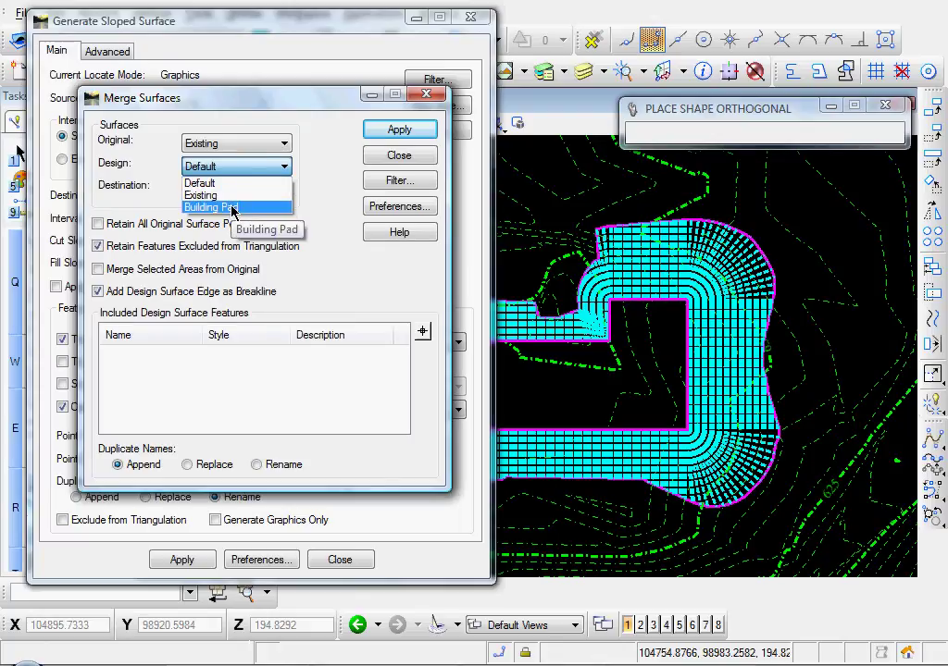
click(231, 209)
click(234, 185)
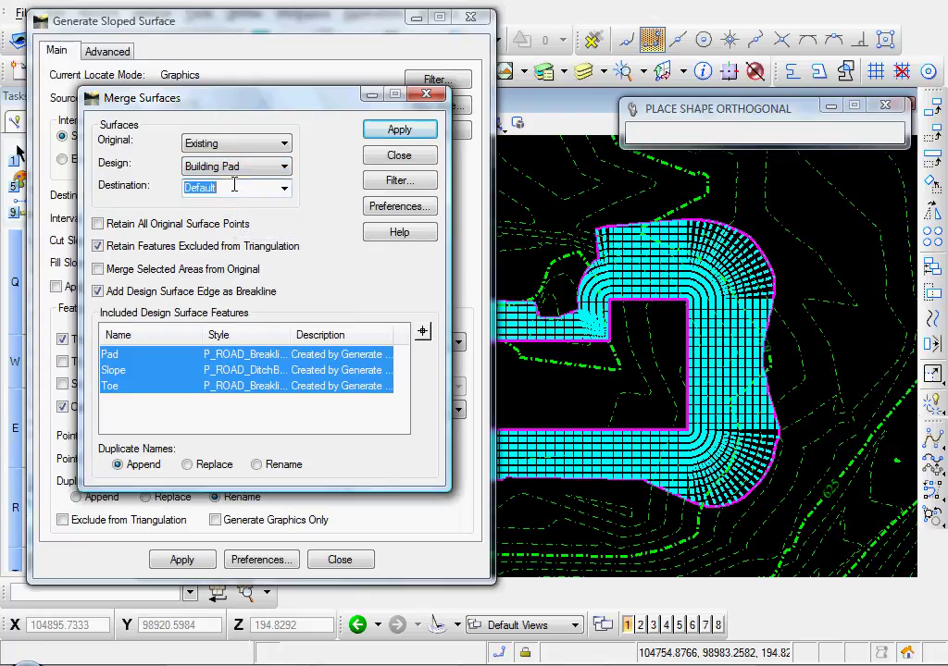
text(Finished)
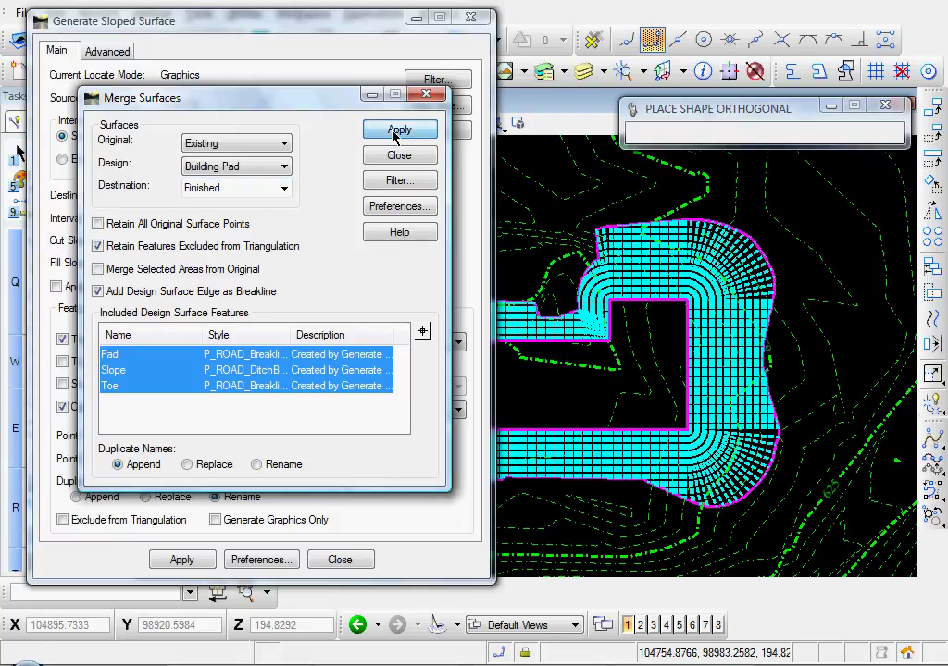
click(400, 157)
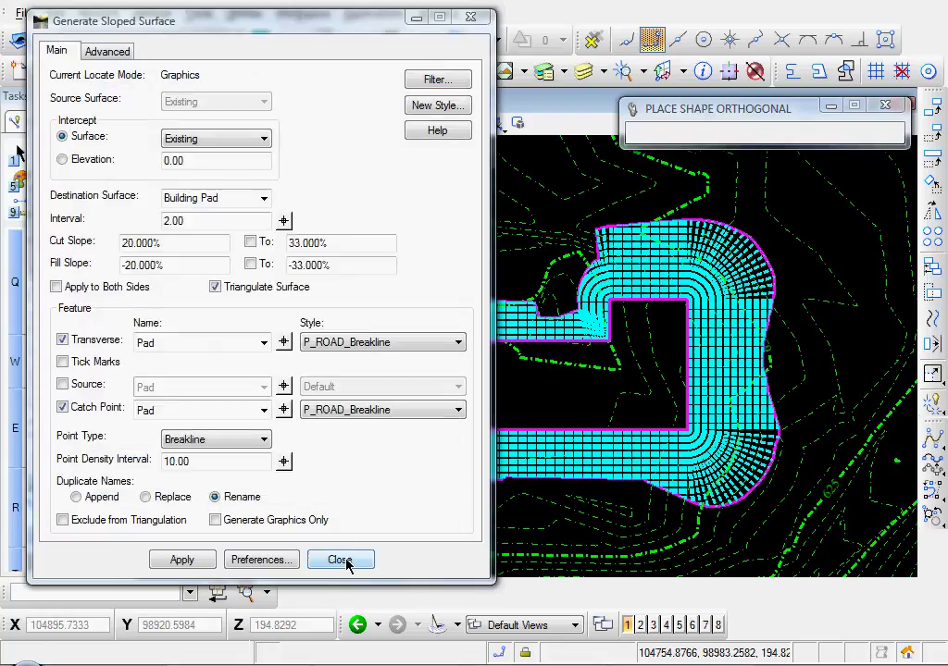
- Close the sloped surface dialog and set Finished as the active surface
click(339, 560)
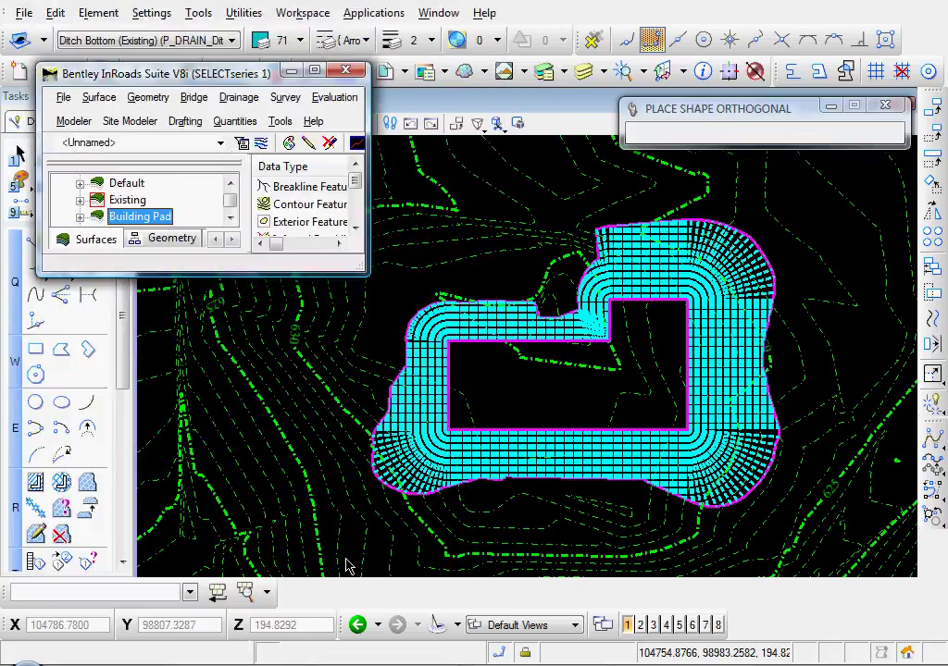
click(230, 216)
click(131, 215)
right_click(130, 218)
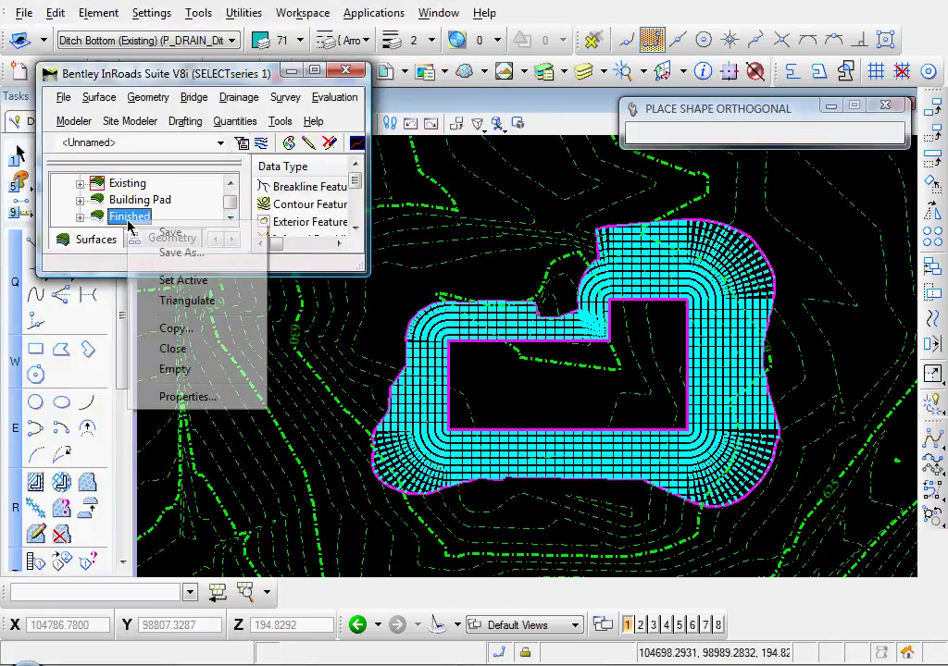
click(184, 281)
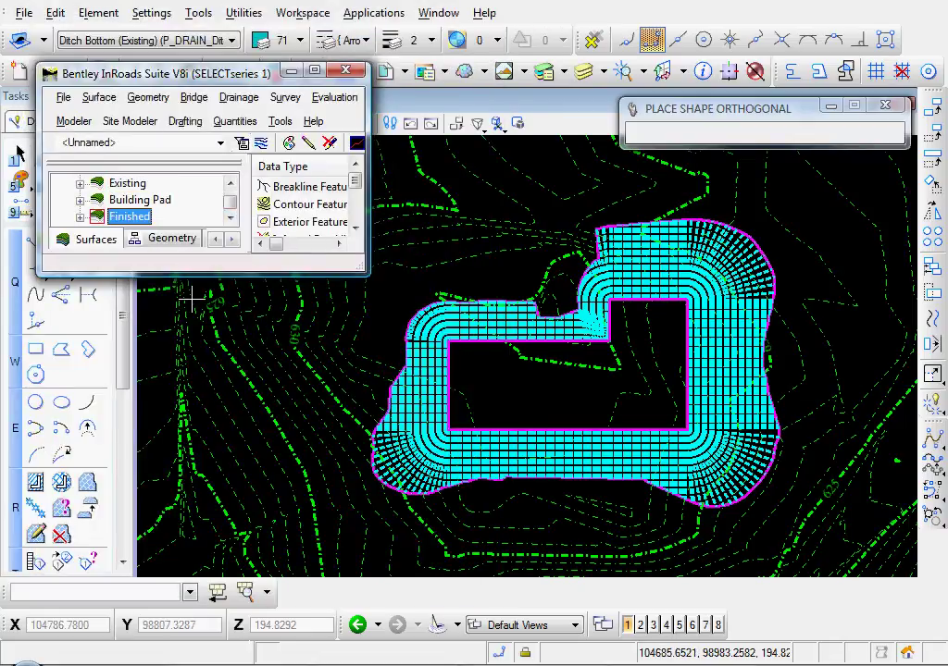
- Delete the cyan slope pattern and the outer toe line around the pad
scroll(393, 343, up, 3)
right_click(391, 315)
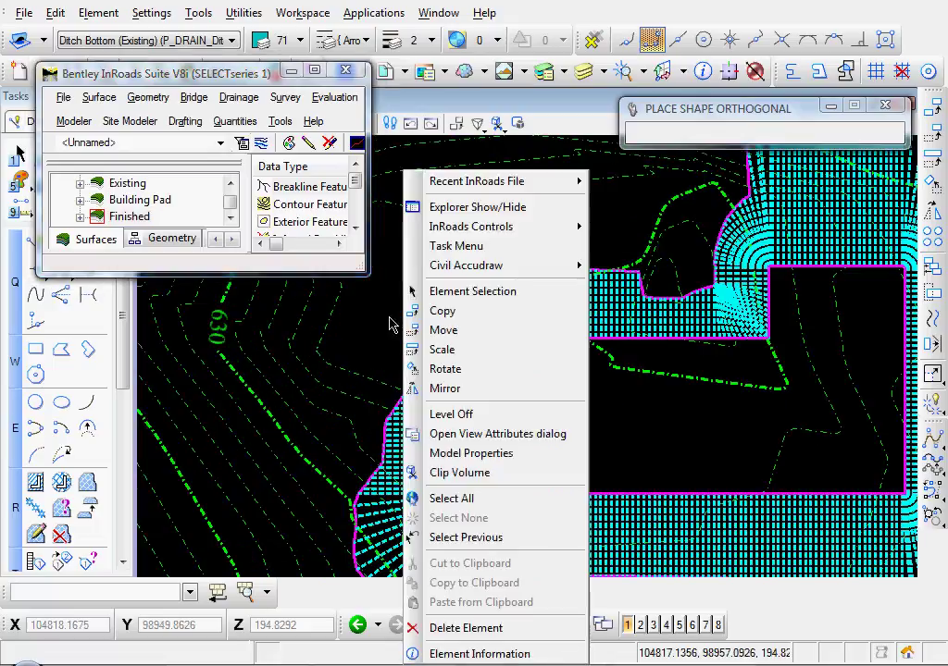
click(456, 628)
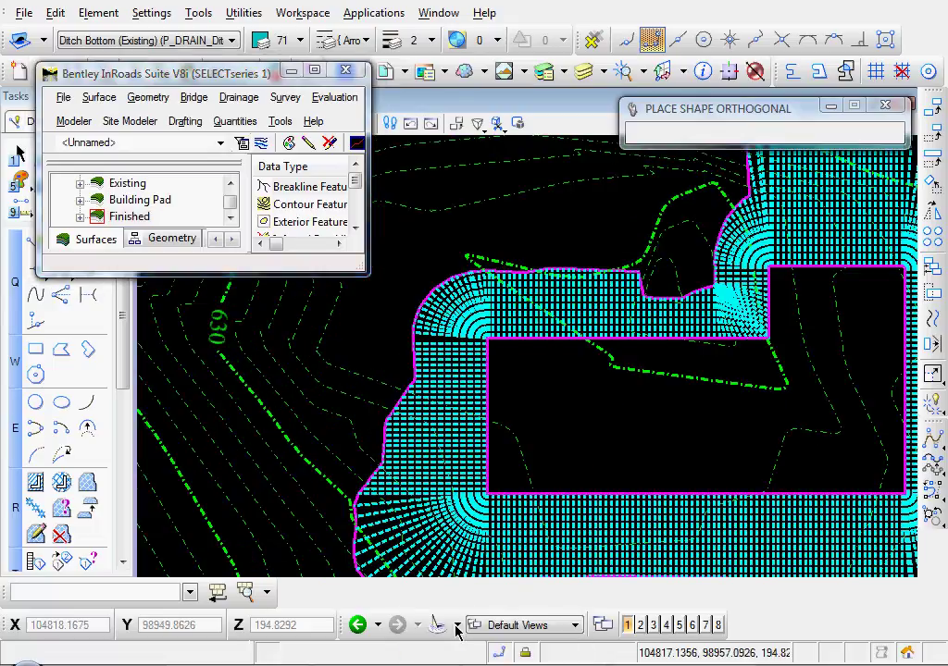
scroll(370, 314, up, 3)
click(444, 354)
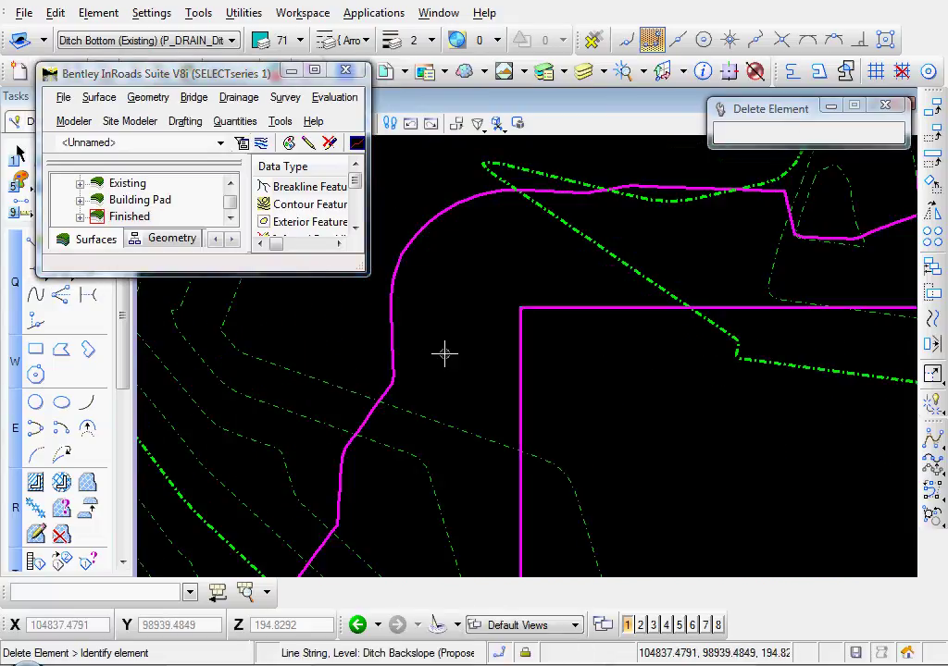
click(391, 310)
scroll(430, 392, down, 5)
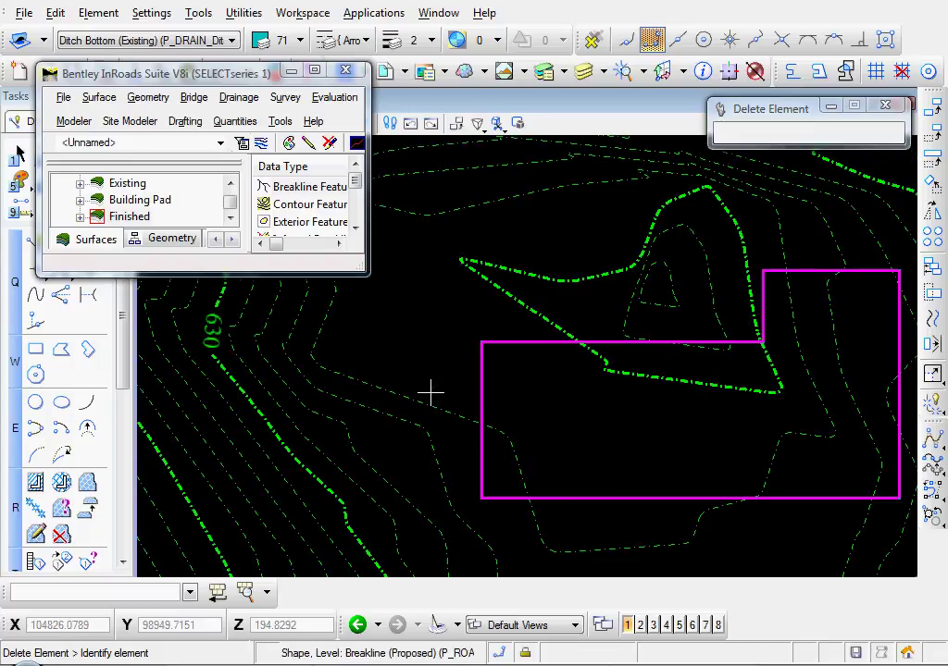
mouse_move(463, 400)
middle_down()
mouse_move(481, 412)
mouse_move(458, 407)
middle_up()
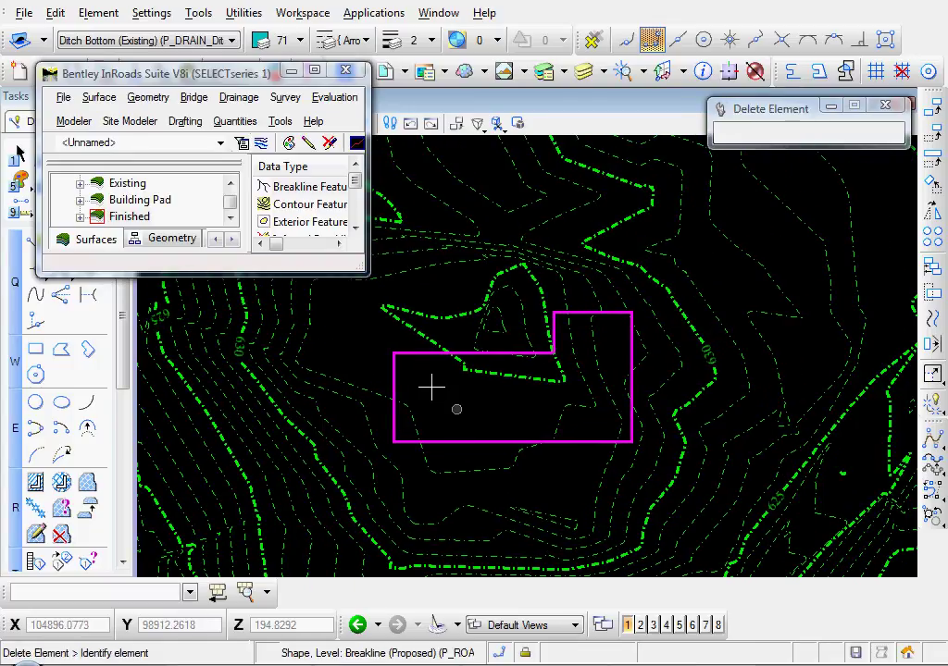
- Draw 1.00-interval contours for the Finished surface from View Surface > Contours
click(97, 98)
mouse_move(112, 123)
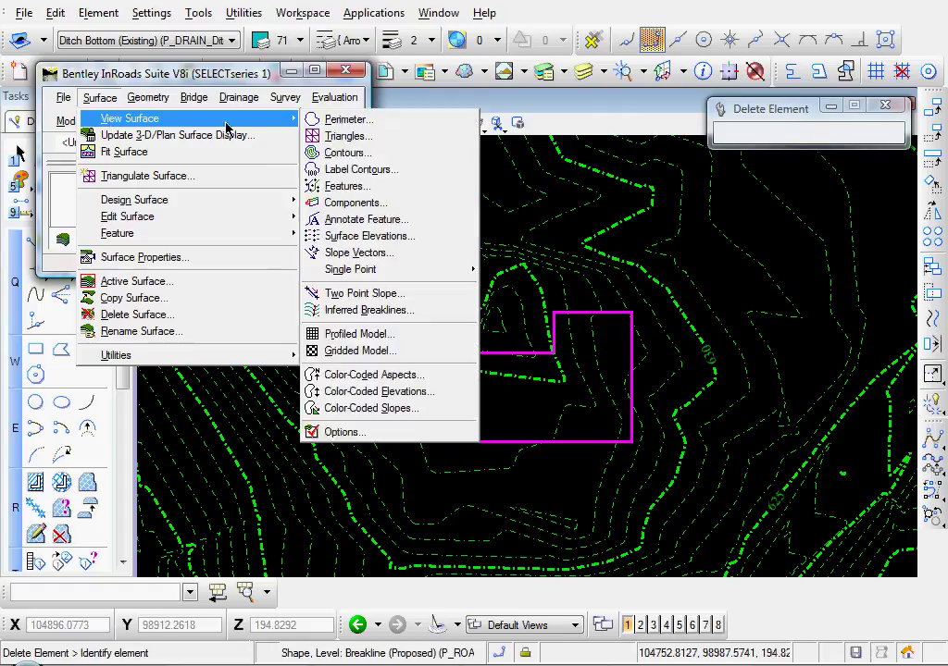
click(368, 153)
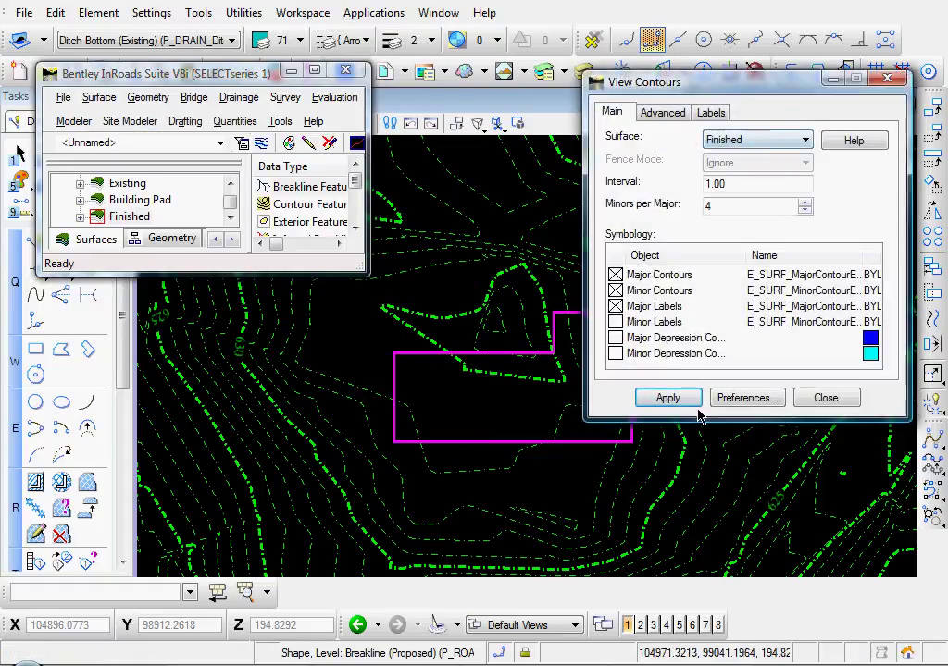
click(738, 398)
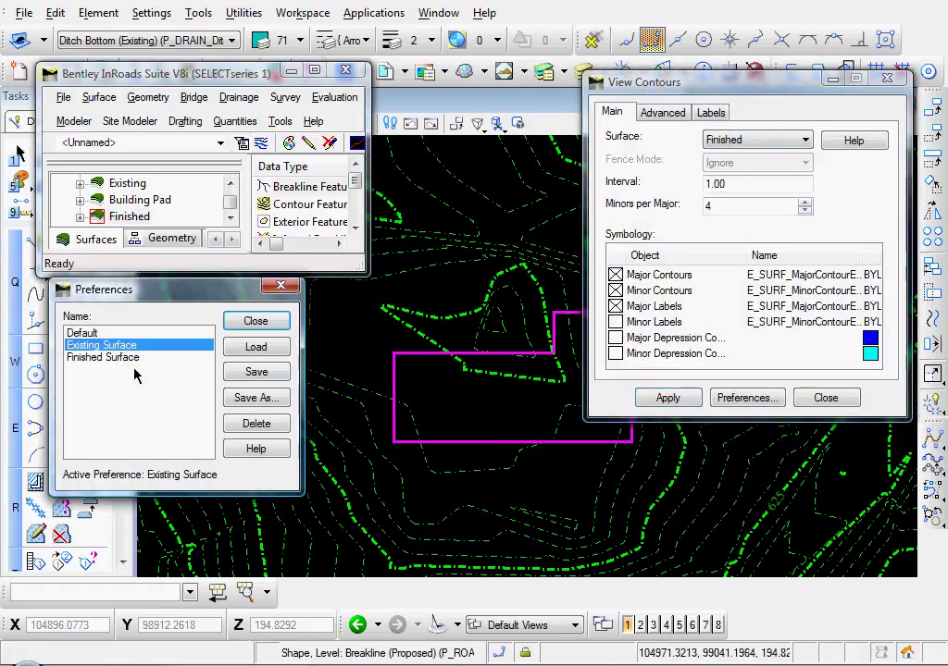
click(255, 320)
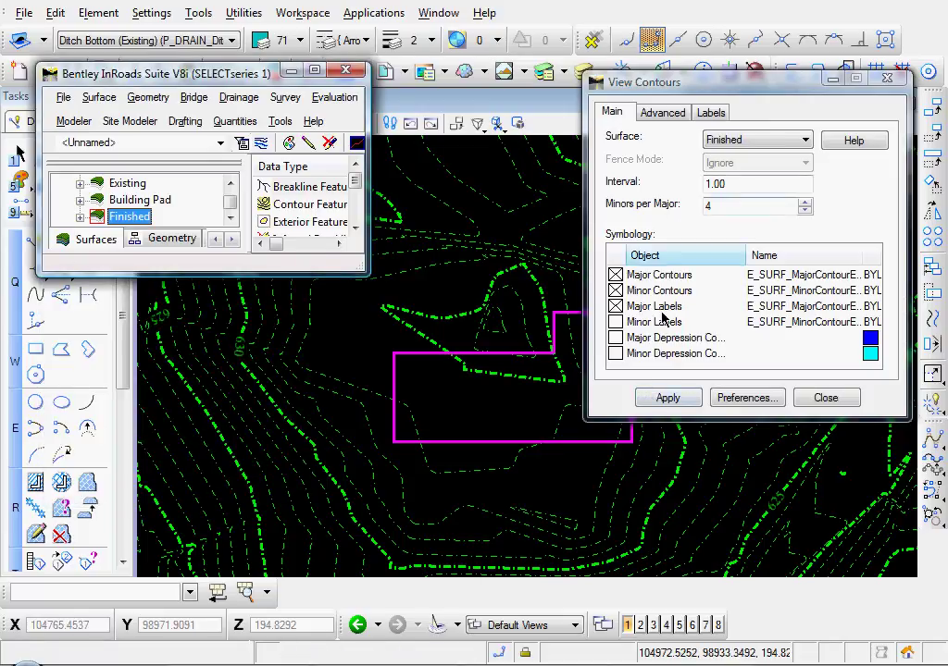
click(668, 398)
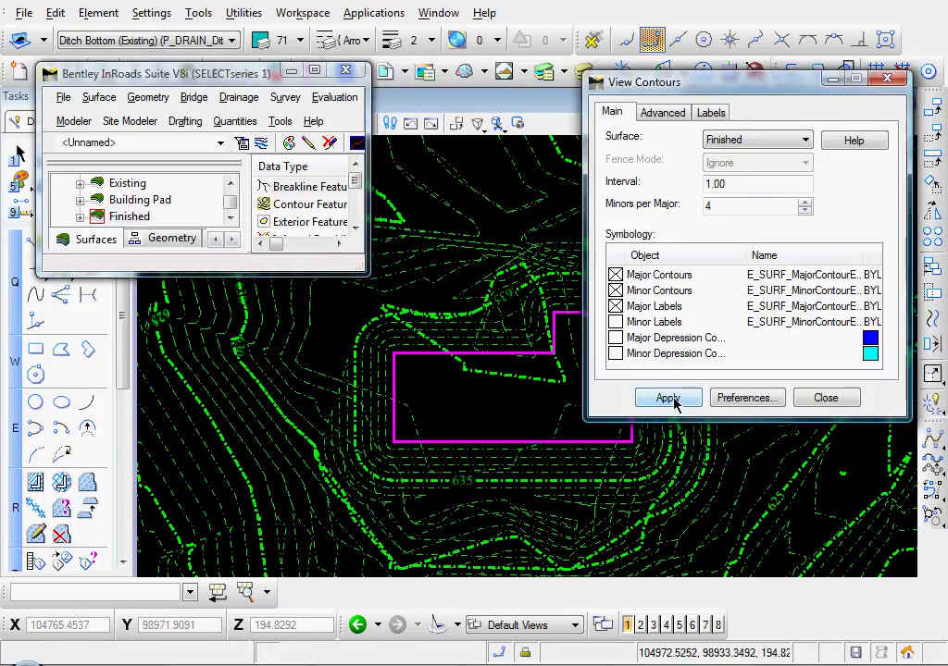
click(825, 398)
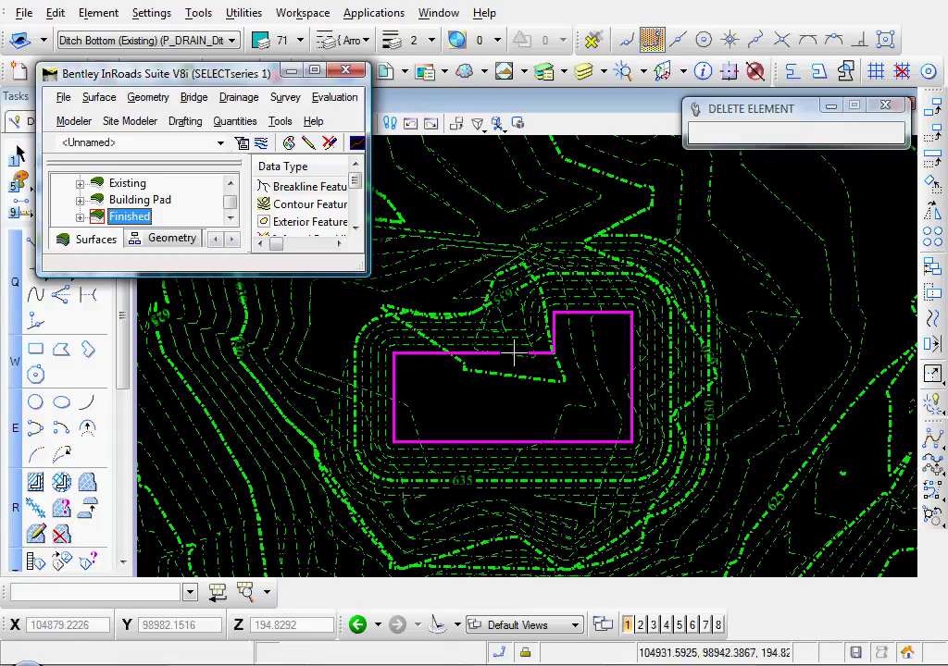
scroll(513, 352, up, 1)
scroll(535, 313, down, 1)
middle_drag(518, 360, 509, 341)
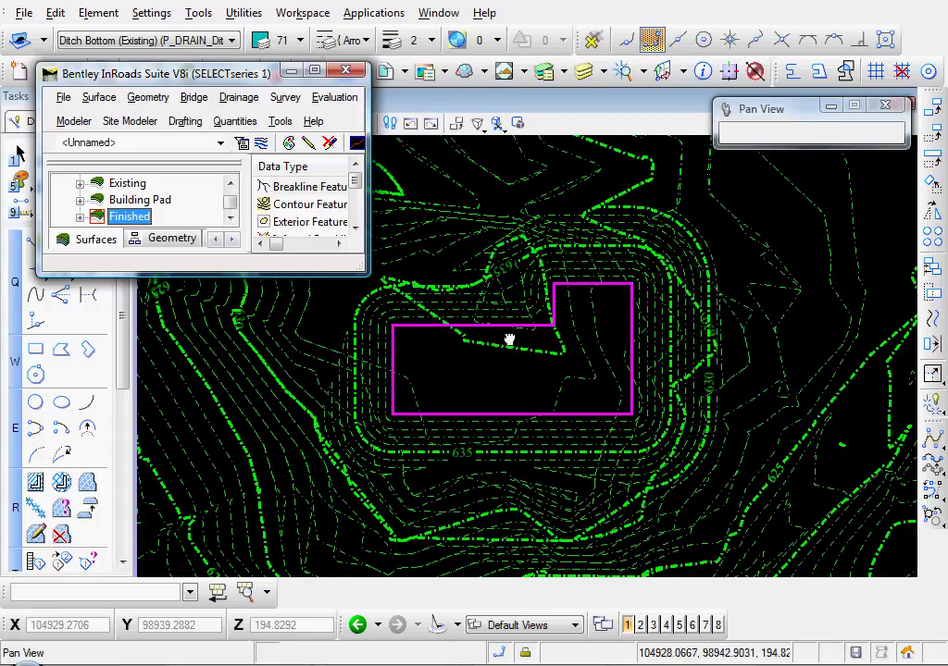
- Turn off the Existing surface's contour display and recentre the view on the pad
click(99, 98)
click(117, 139)
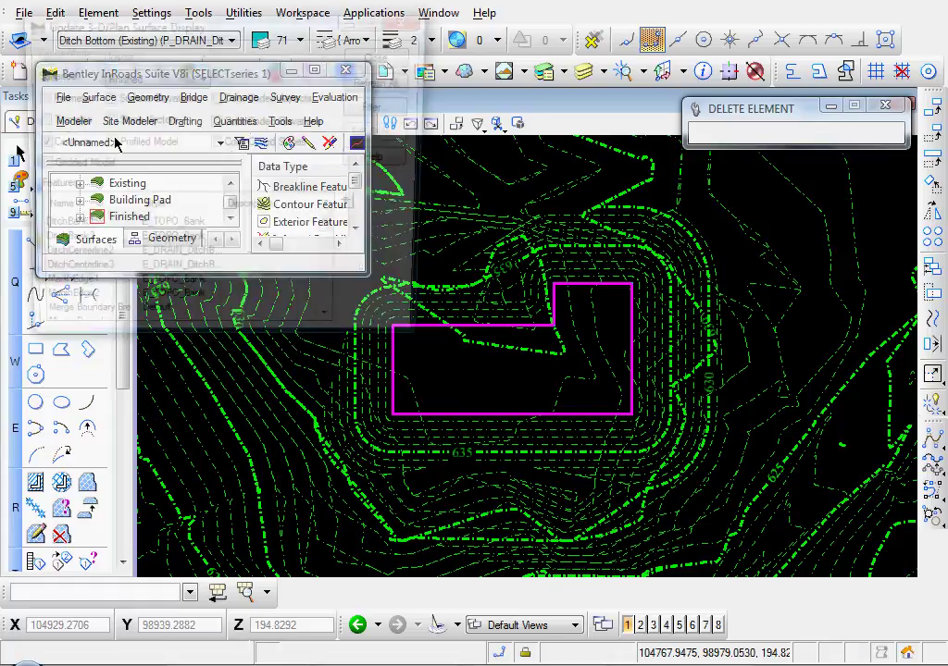
click(130, 82)
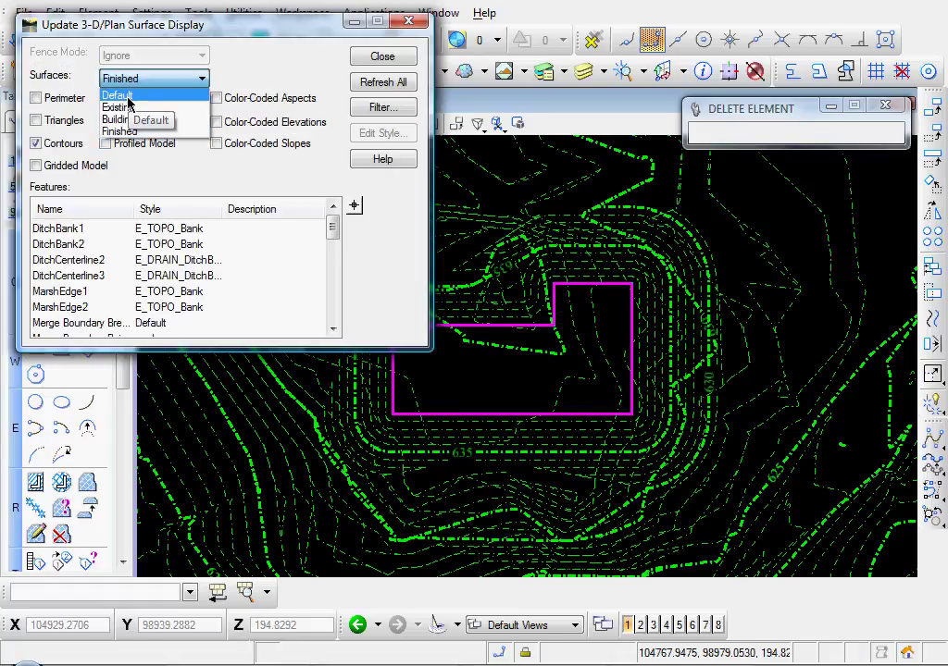
click(85, 106)
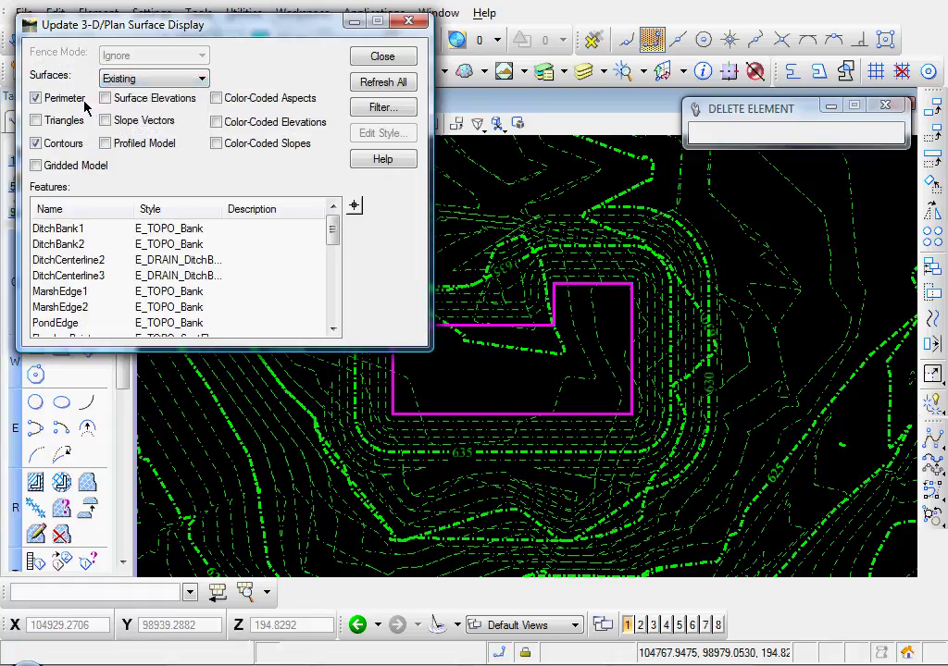
click(37, 145)
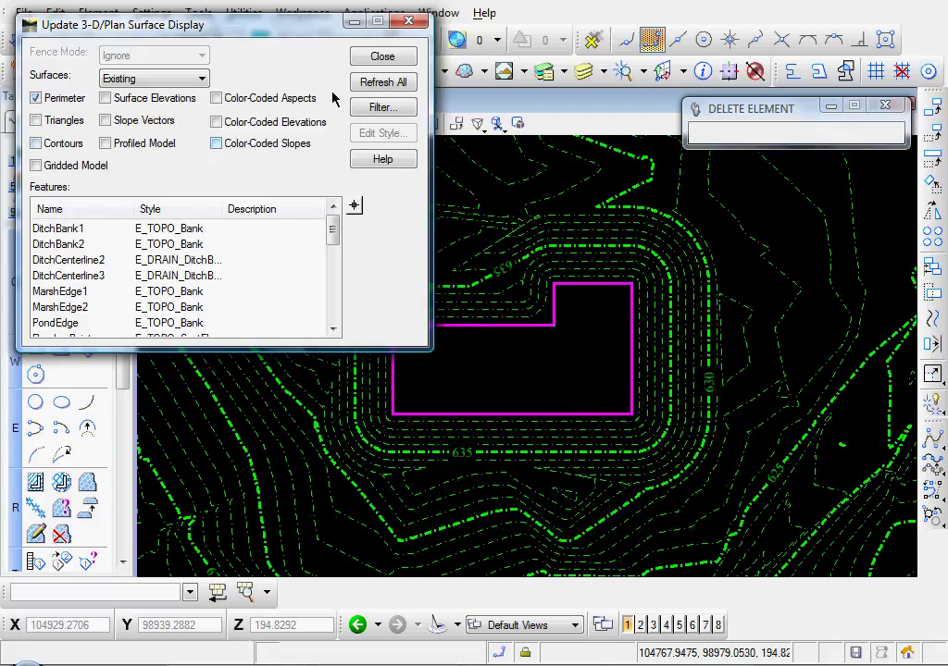
click(381, 57)
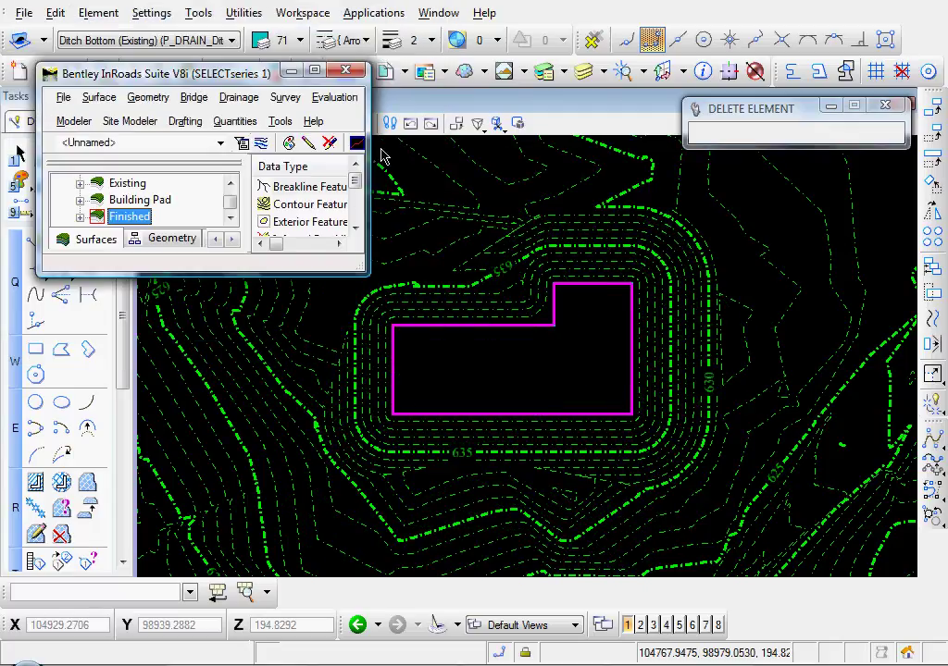
middle_drag(413, 283, 489, 291)
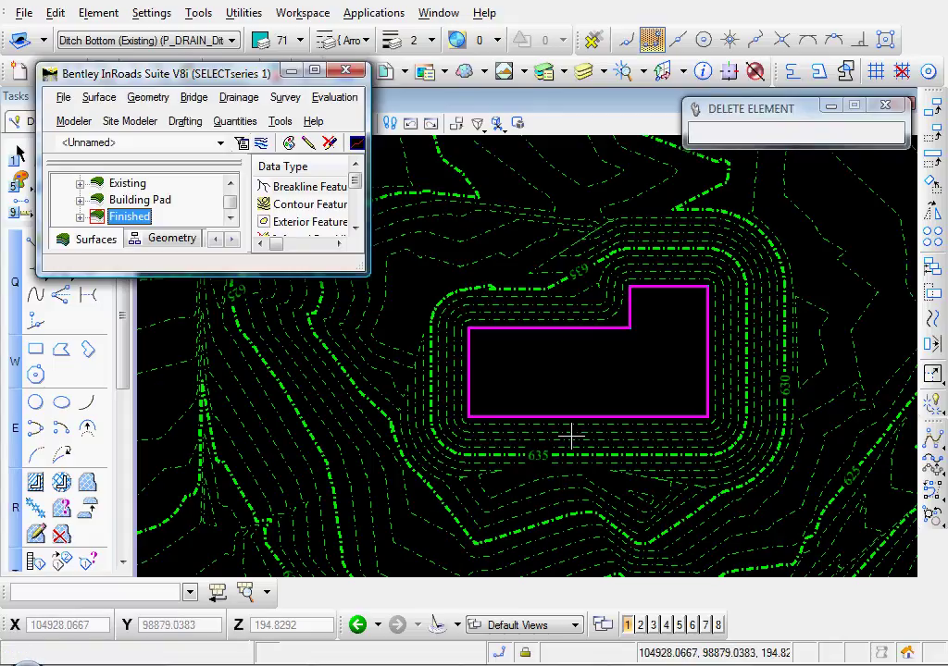
scroll(449, 510, down, 3)
mouse_move(449, 510)
middle_down()
mouse_move(461, 454)
mouse_move(493, 421)
mouse_move(545, 416)
mouse_move(485, 430)
mouse_move(546, 424)
middle_up()
scroll(563, 377, up, 2)
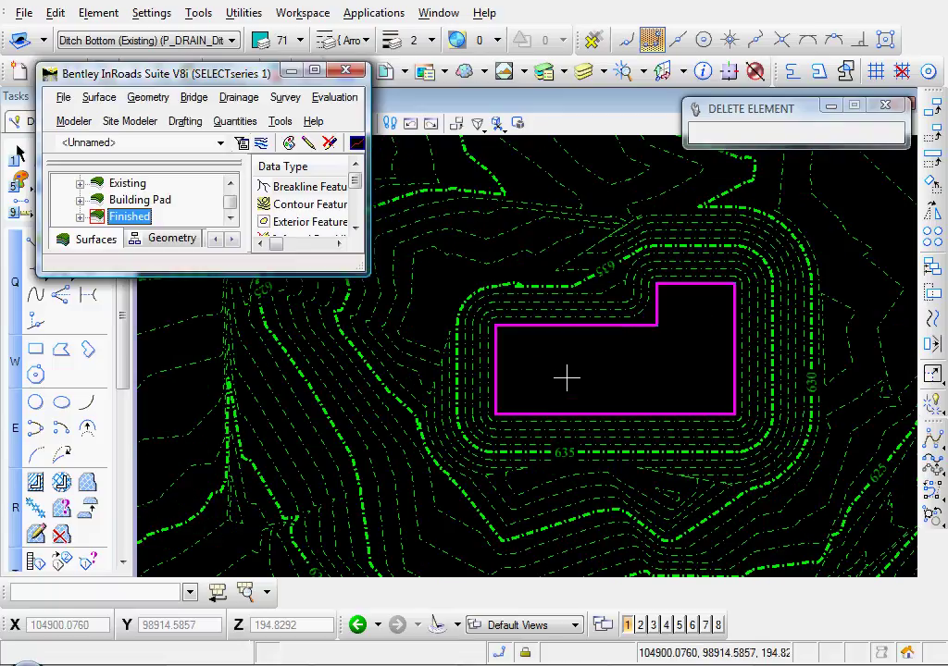